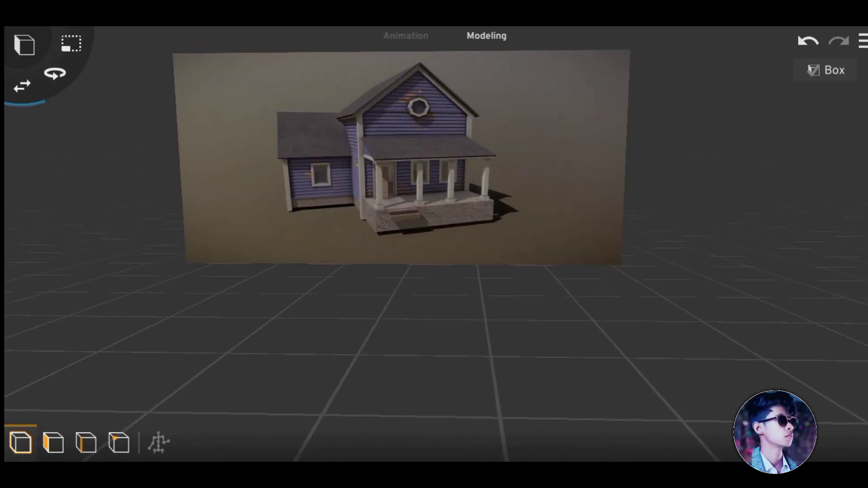
- Add a cube and stretch it into a long white block before the reference image
left_click(25, 44)
left_click(31, 86)
left_click_drag(407, 339, 371, 316)
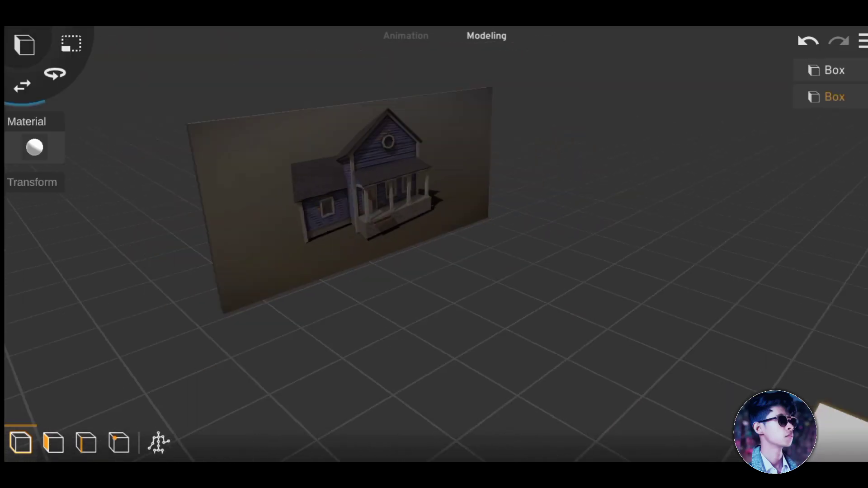
left_click(583, 299)
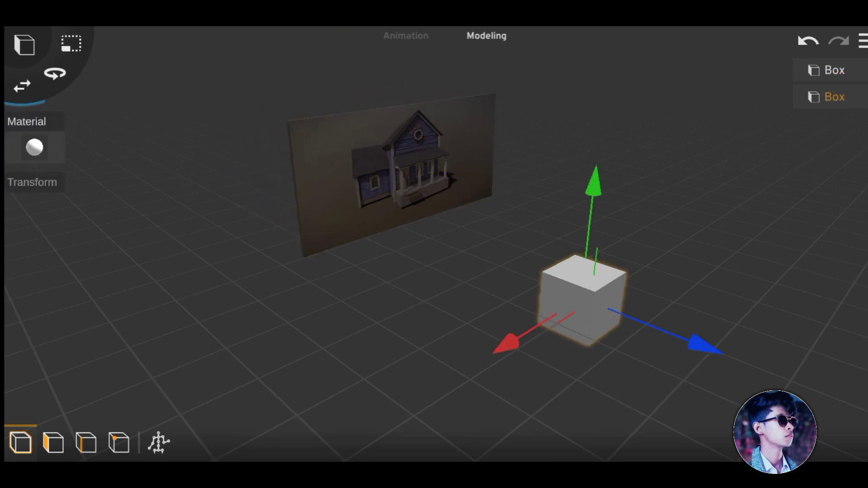
left_click_drag(646, 323, 653, 321)
left_click_drag(407, 339, 398, 334)
scroll(452, 226, "up", 5)
left_click_drag(316, 195, 311, 192)
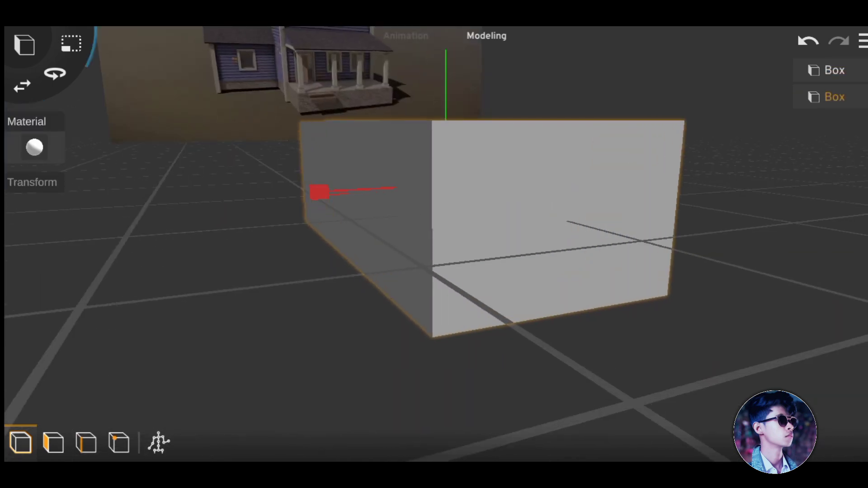
mouse_move(407, 339)
left_mouse_down()
mouse_move(451, 325)
mouse_move(407, 357)
left_mouse_up()
left_click(180, 338)
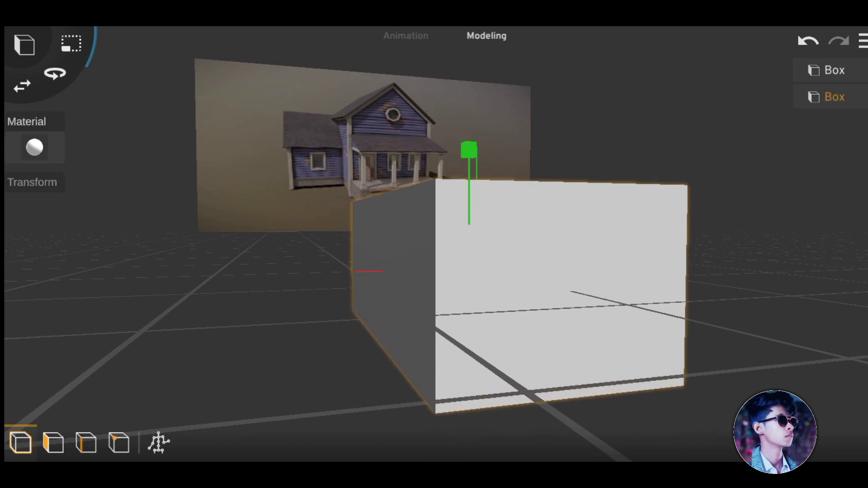
- Duplicate the block, scale the copy shorter vertically and stack it on the original
scroll(497, 289, "down", 3)
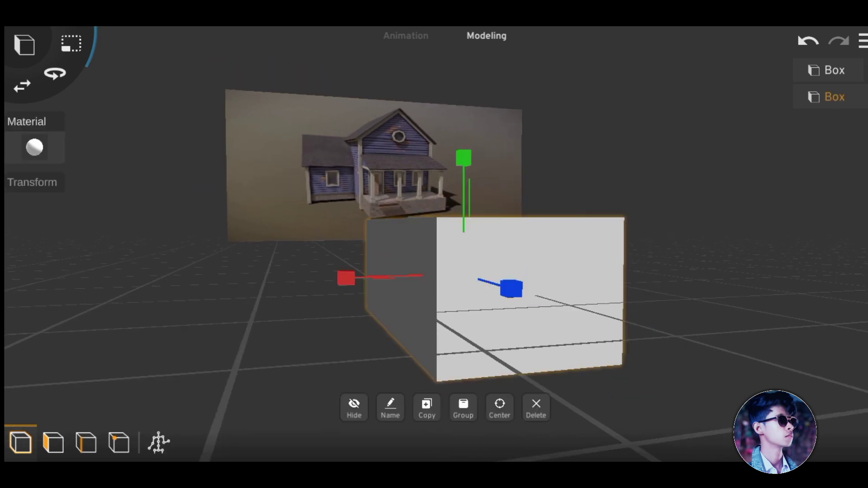
left_click(181, 339)
left_click(426, 407)
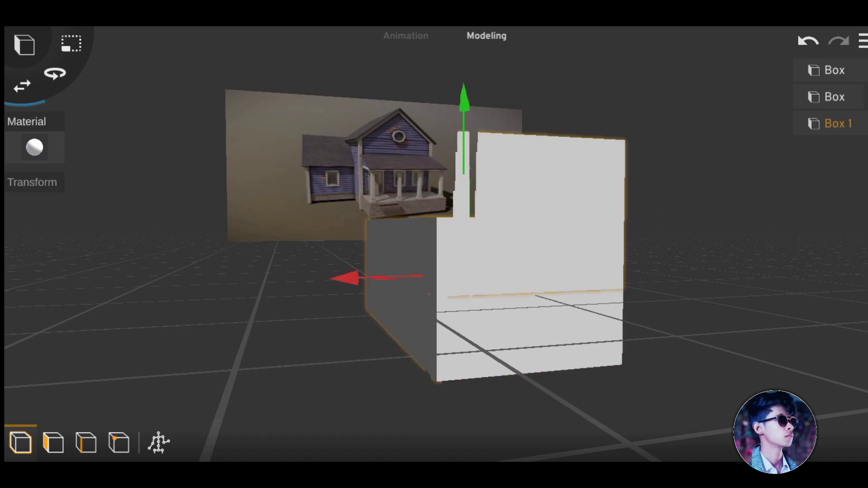
left_click_drag(481, 177, 481, 145)
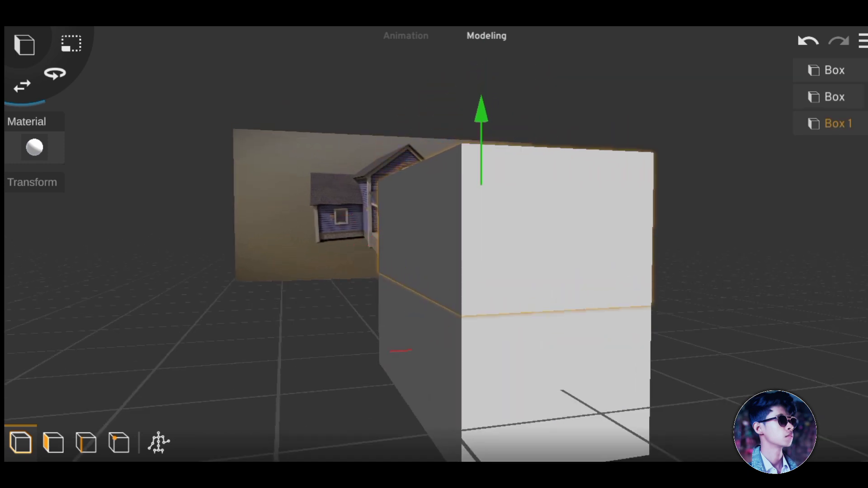
left_click(71, 43)
left_click_drag(481, 110, 408, 172)
left_click_drag(481, 118, 481, 145)
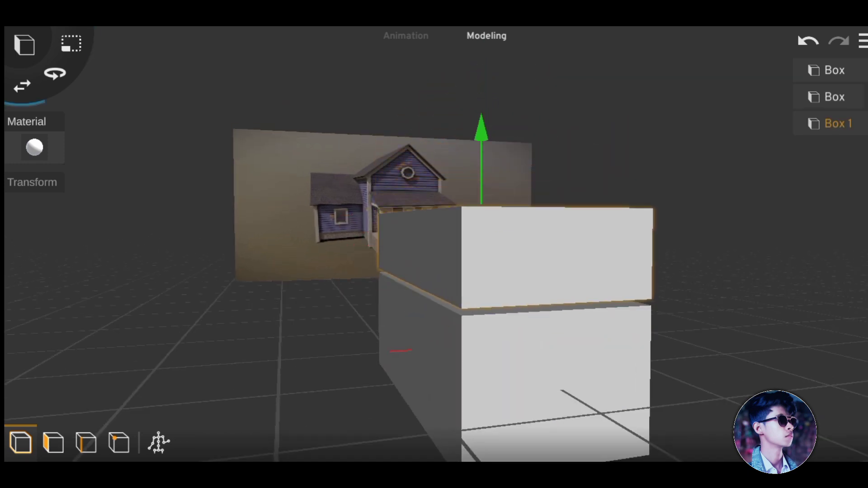
left_click(71, 43)
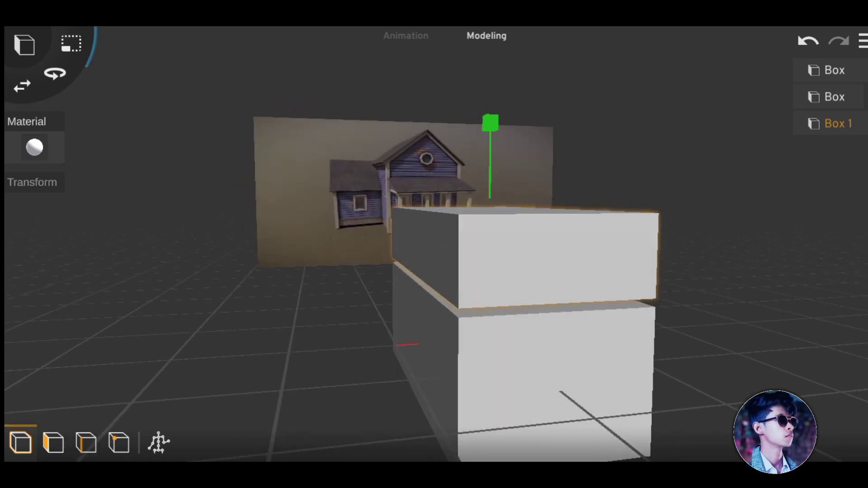
left_click(22, 86)
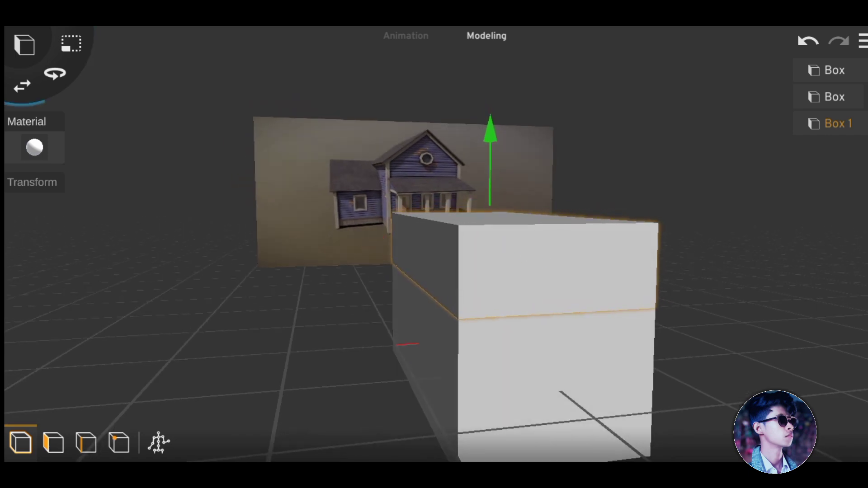
- In face mode, pinch the upper box's top face into a gabled roof ridge
left_click_drag(542, 203, 543, 316)
left_click(53, 443)
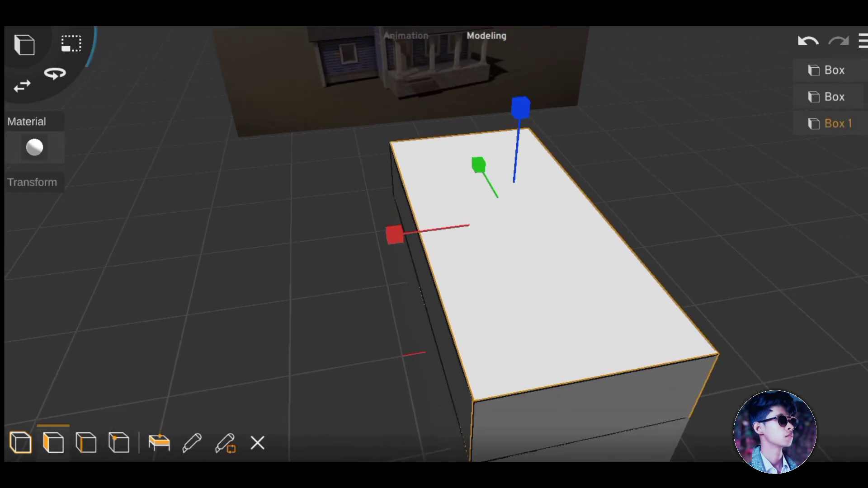
left_click_drag(395, 235, 429, 230)
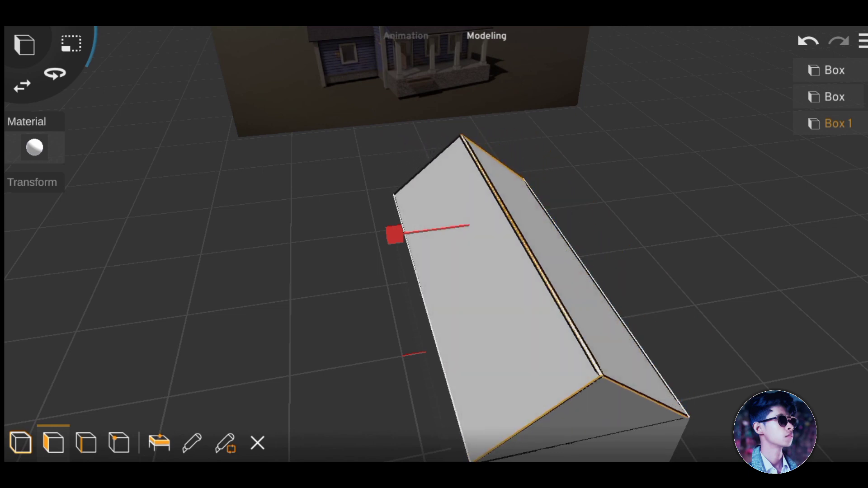
left_click_drag(633, 316, 632, 249)
left_click(136, 316)
left_click_drag(632, 316, 587, 249)
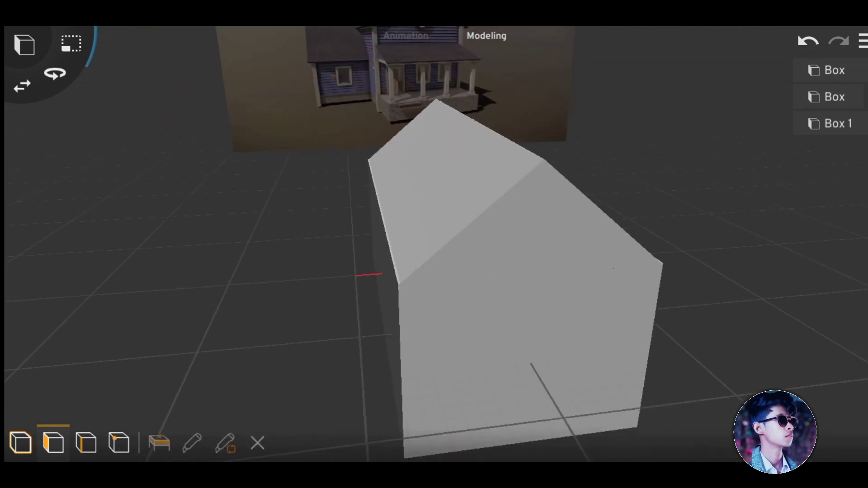
mouse_move(588, 317)
left_mouse_down()
mouse_move(565, 271)
mouse_move(497, 253)
left_mouse_up()
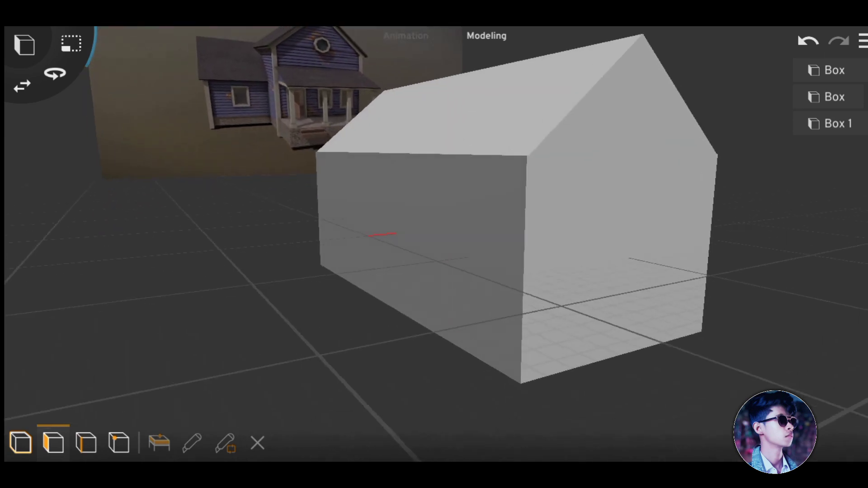
- Flatten the copied box into a thin slab fitted directly under the house
left_click(21, 443)
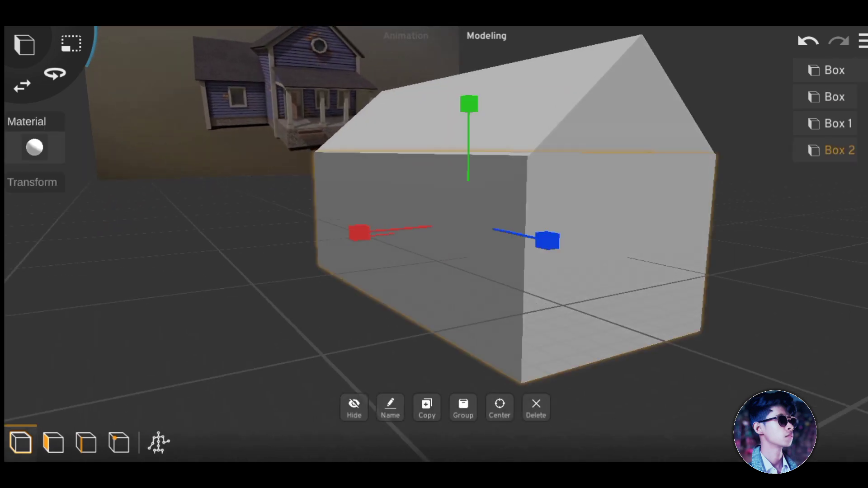
left_click_drag(468, 135, 468, 294)
left_click_drag(633, 271, 588, 226)
left_click_drag(465, 240, 465, 294)
left_click_drag(632, 293, 588, 289)
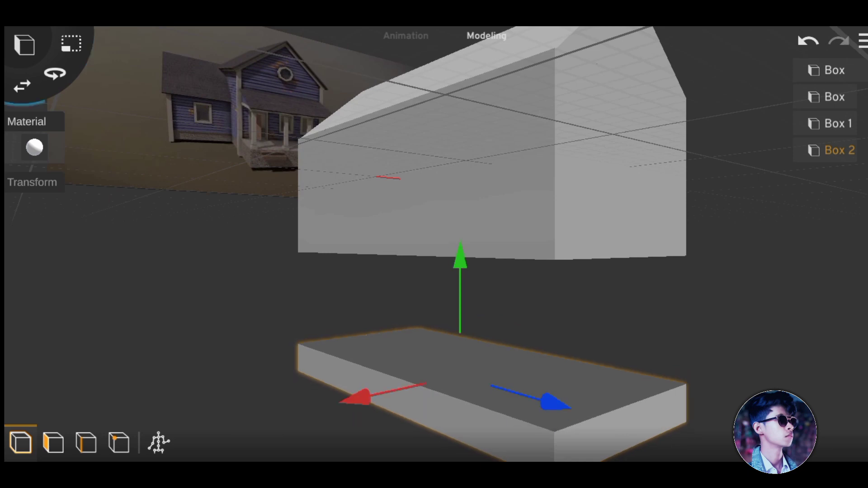
left_click_drag(460, 271, 460, 172)
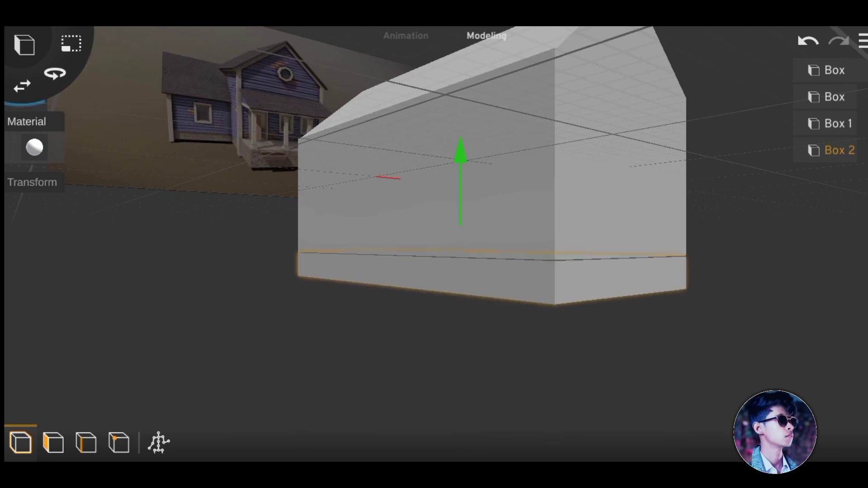
left_click(452, 384)
left_click_drag(452, 361, 407, 353)
- Set the base slab's material colour to dark grey 323232
left_click(839, 150)
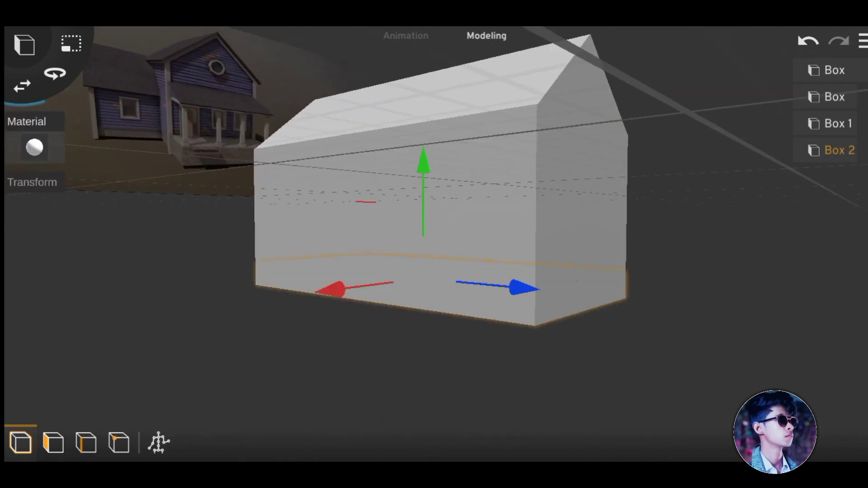
left_click(35, 146)
left_click(29, 199)
left_click(64, 392)
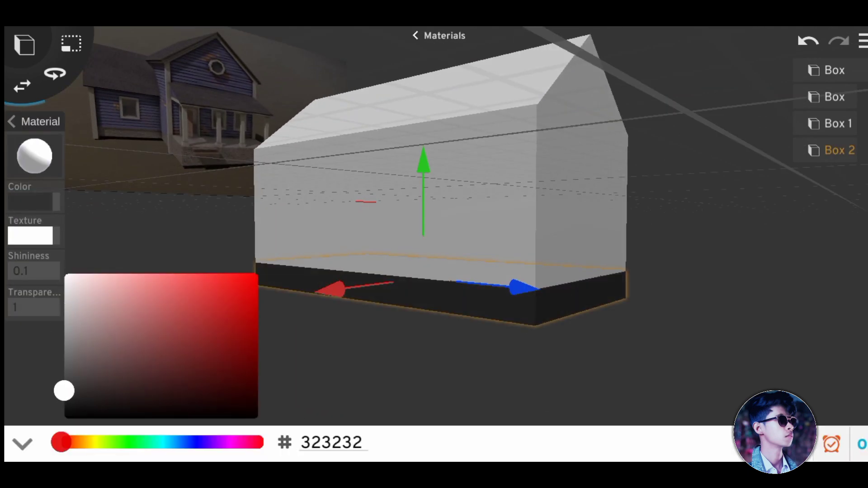
left_click(23, 441)
- Make the roof box dark blue from the colour palette
left_click(452, 384)
left_click(839, 123)
left_click(30, 201)
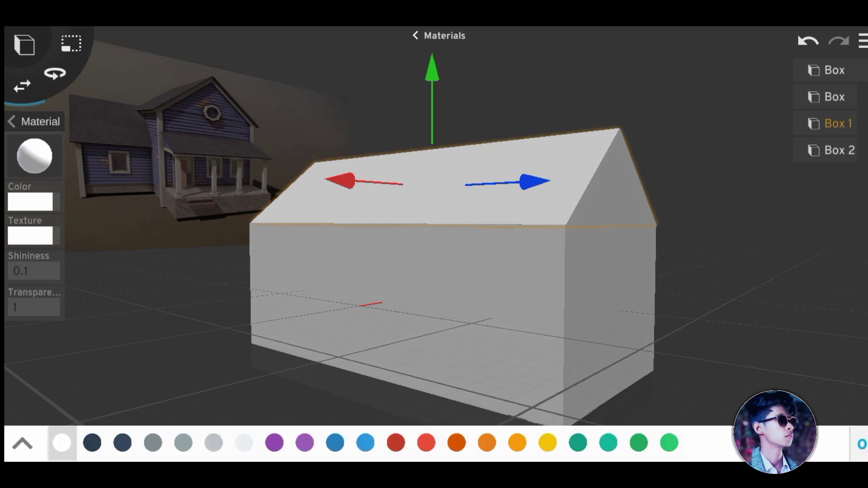
left_click(92, 442)
left_click(415, 35)
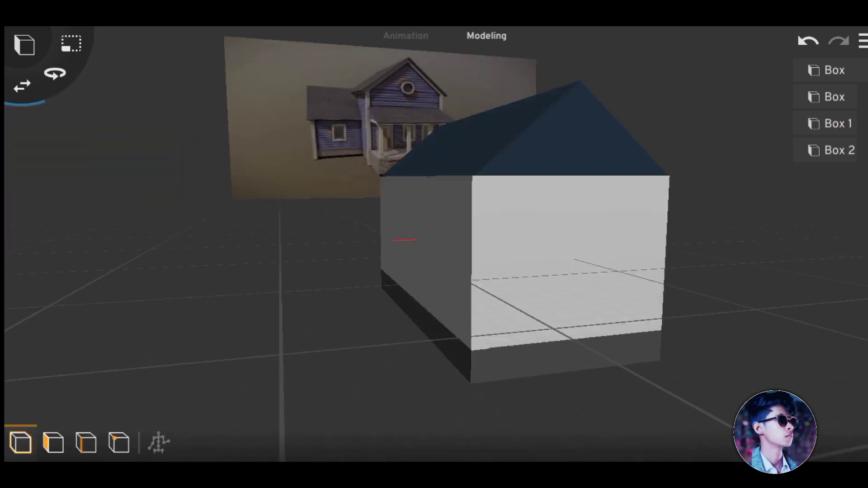
left_click_drag(543, 362, 452, 344)
- Duplicate the base slab to create Box 3 and reselect it
left_click(839, 150)
left_click(427, 406)
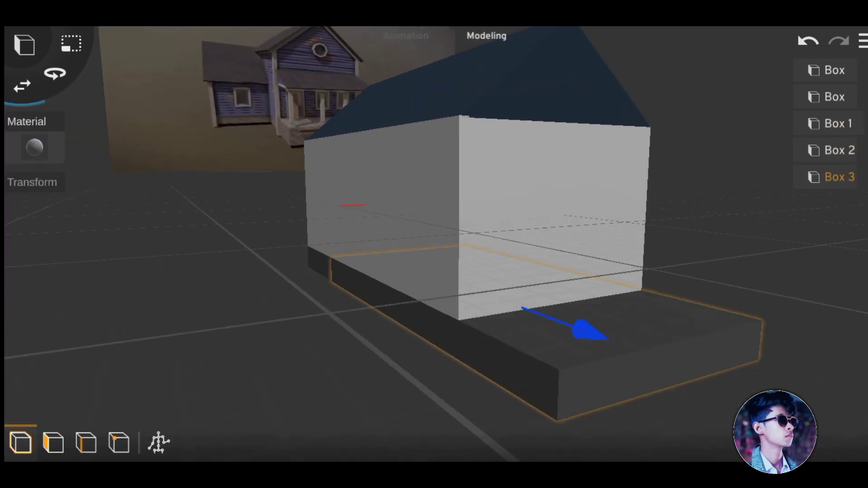
left_click_drag(452, 384, 361, 370)
left_click_drag(451, 384, 362, 361)
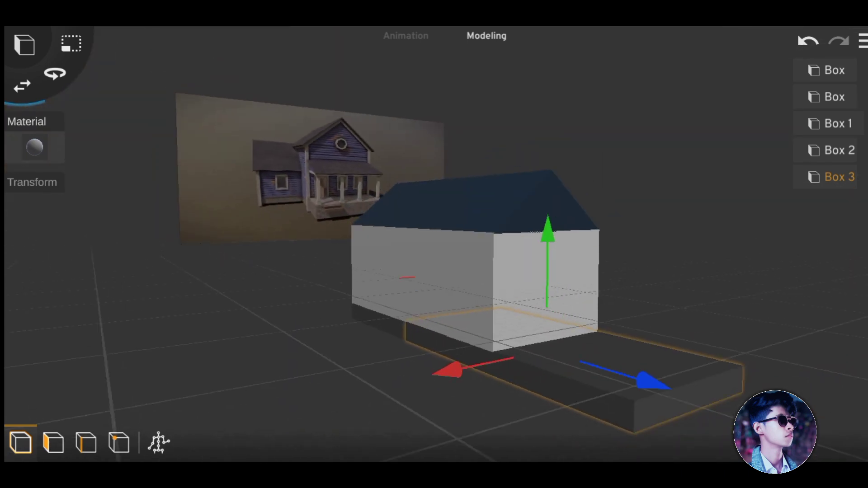
left_click(834, 70)
left_click_drag(452, 362, 542, 352)
left_click_drag(452, 385, 384, 352)
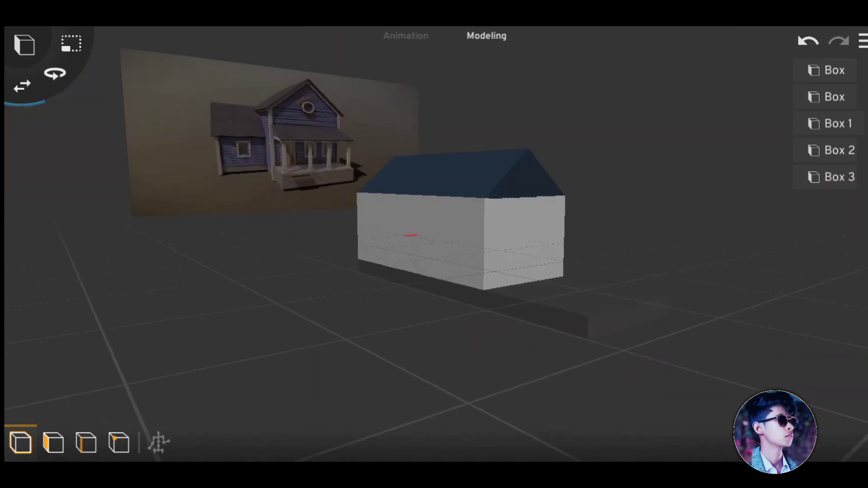
left_click(839, 177)
scroll(433, 208, "up", 3)
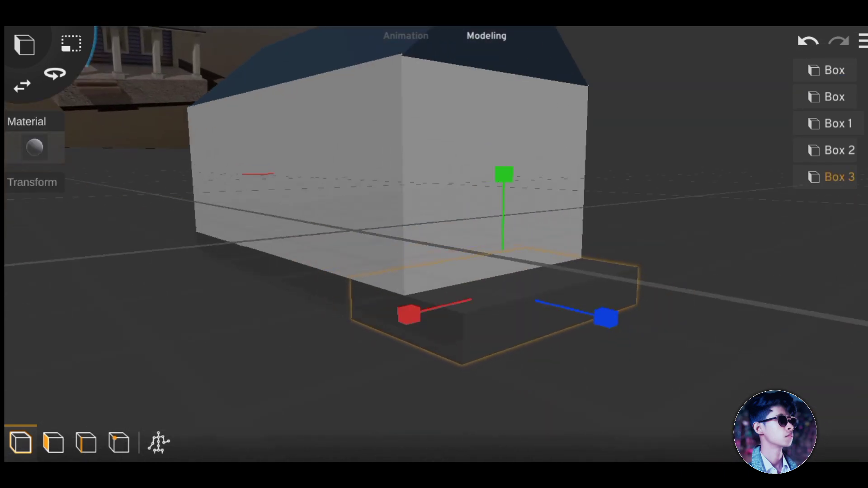
- Lift a slab copy above the porch floor and lower its outer edge into a sloped porch roof
left_click_drag(452, 361, 362, 344)
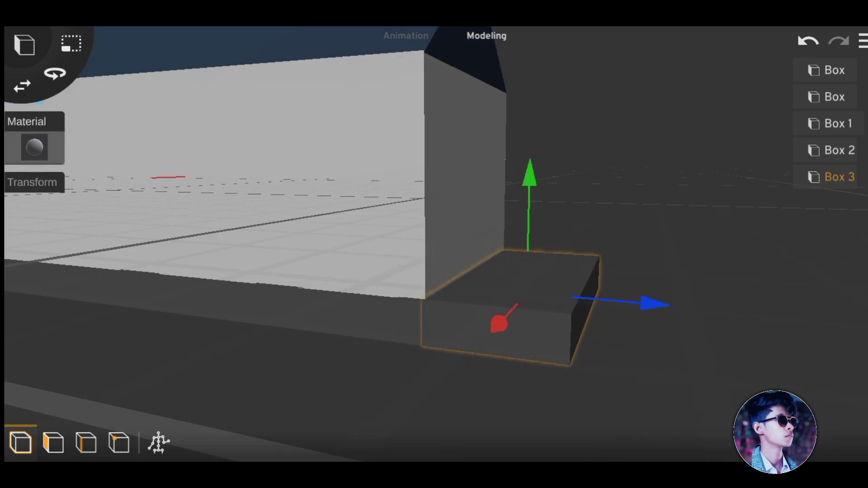
mouse_move(407, 316)
left_mouse_down()
mouse_move(497, 294)
mouse_move(452, 271)
left_mouse_up()
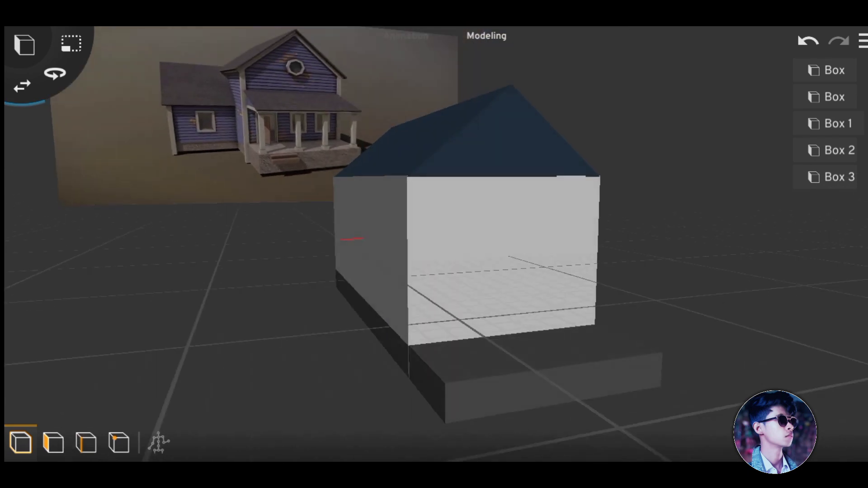
left_click(556, 357)
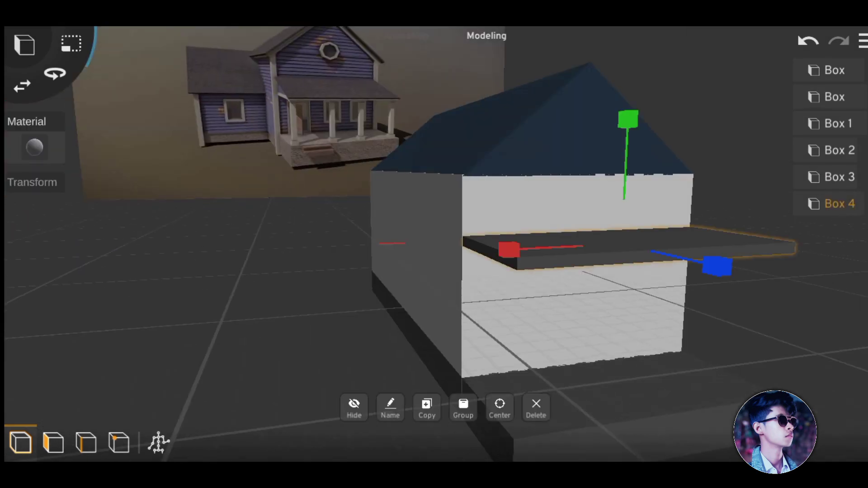
left_click_drag(628, 119, 629, 93)
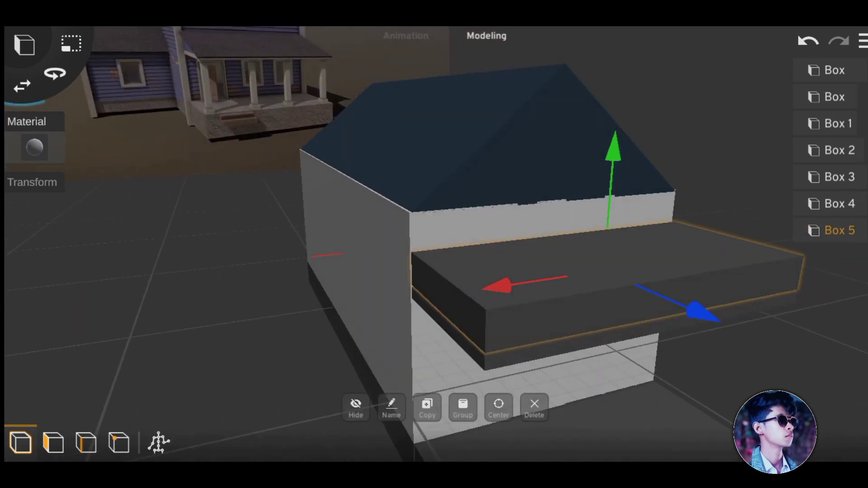
left_click(85, 442)
left_click_drag(635, 90, 639, 120)
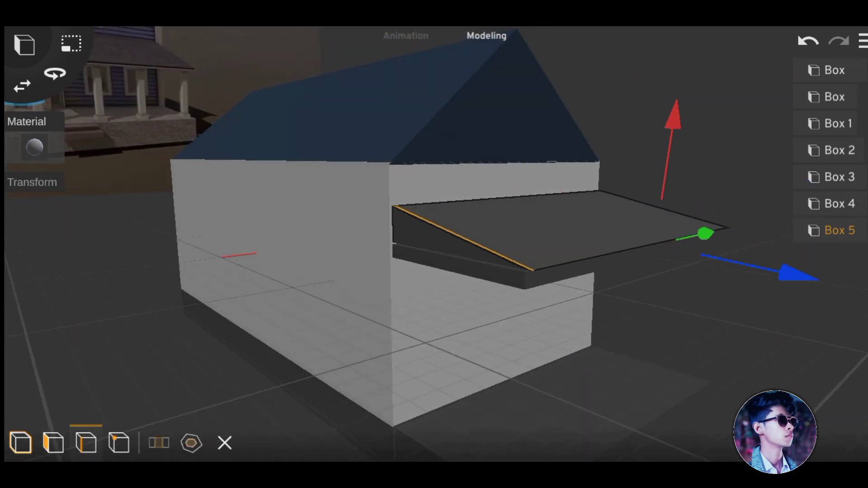
left_click_drag(633, 361, 497, 352)
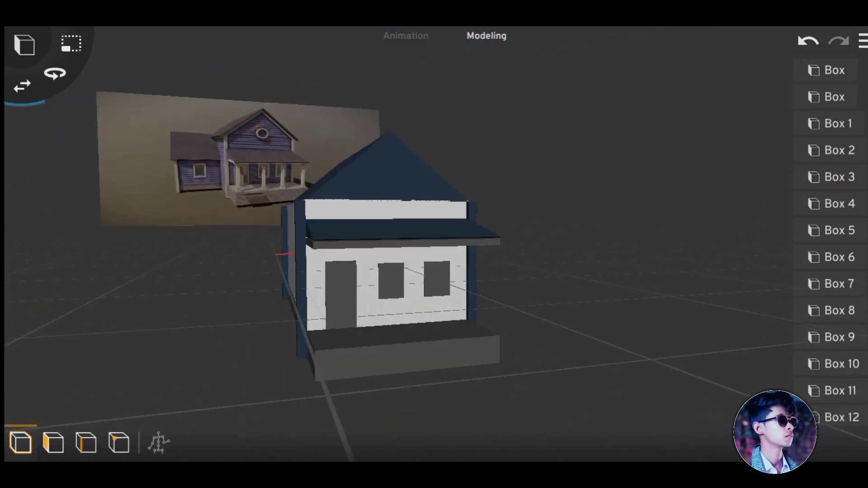
- Open the main project menu and close it again
left_click(862, 41)
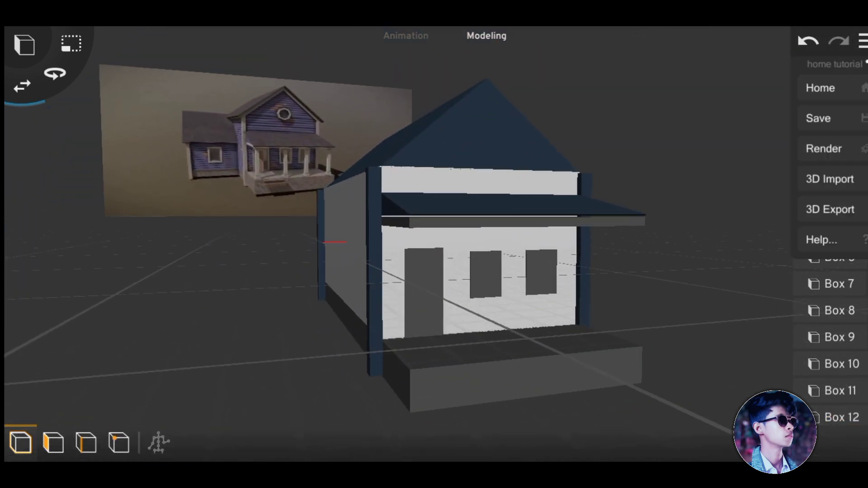
left_click(862, 41)
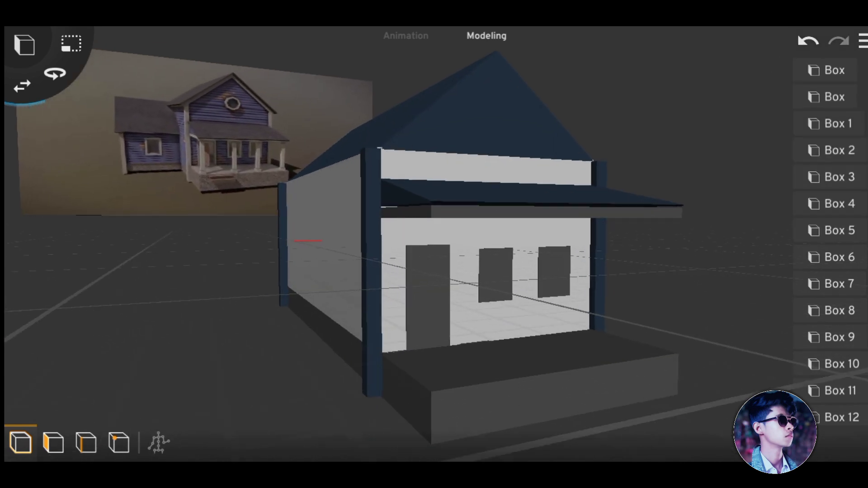
- Select the porch pillar, undo the last change, and pick pillar base and cap blocks
left_click(445, 271)
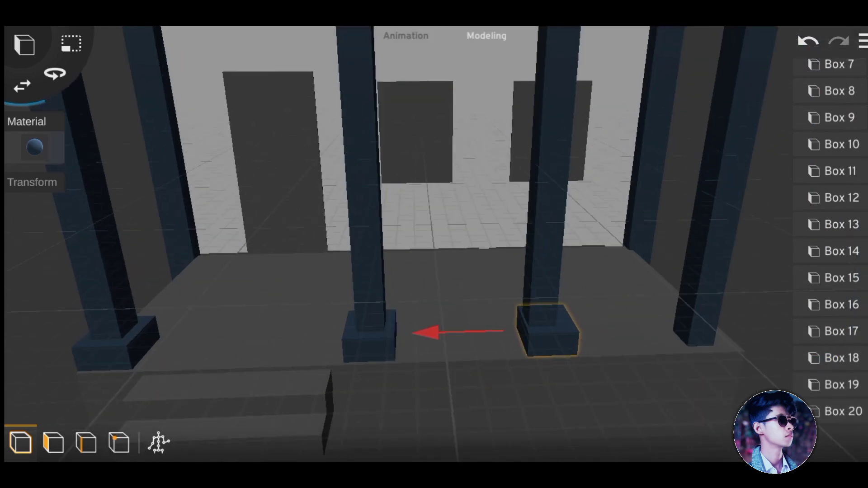
key("ctrl+z")
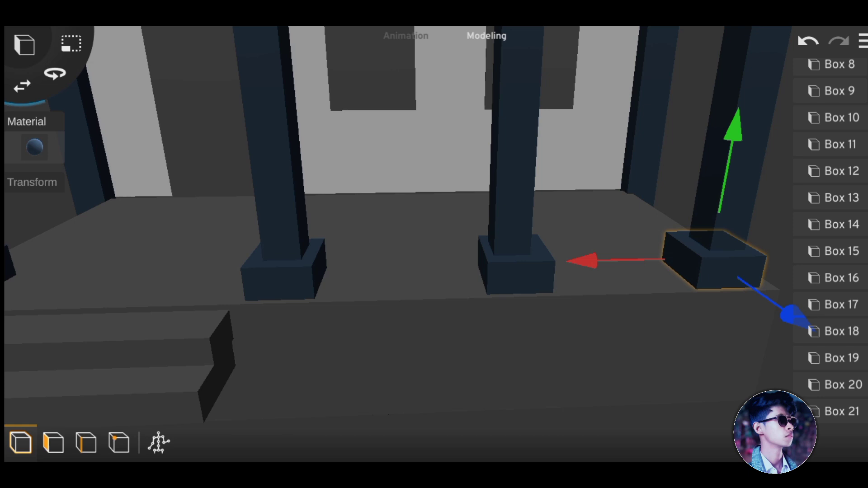
left_click(841, 357)
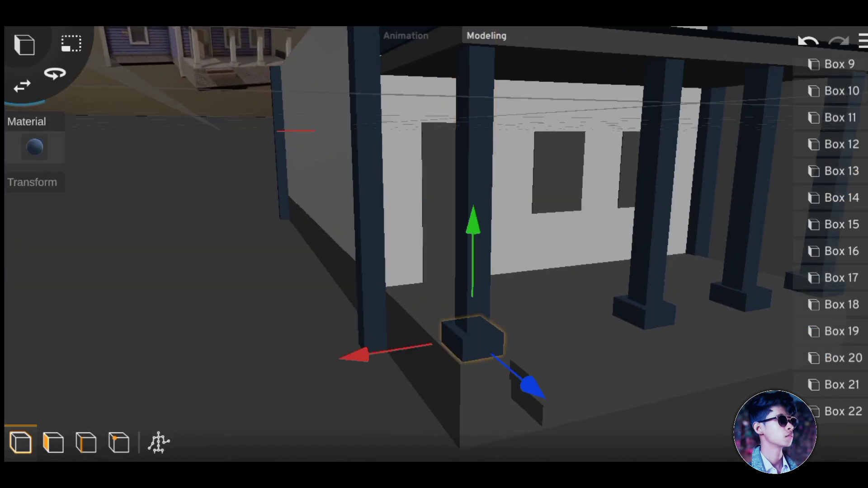
left_click(841, 384)
left_click(841, 357)
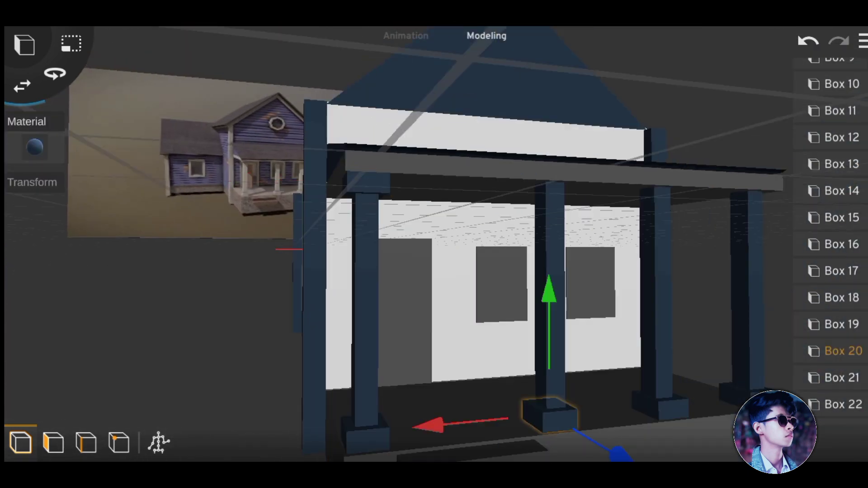
left_click(840, 198)
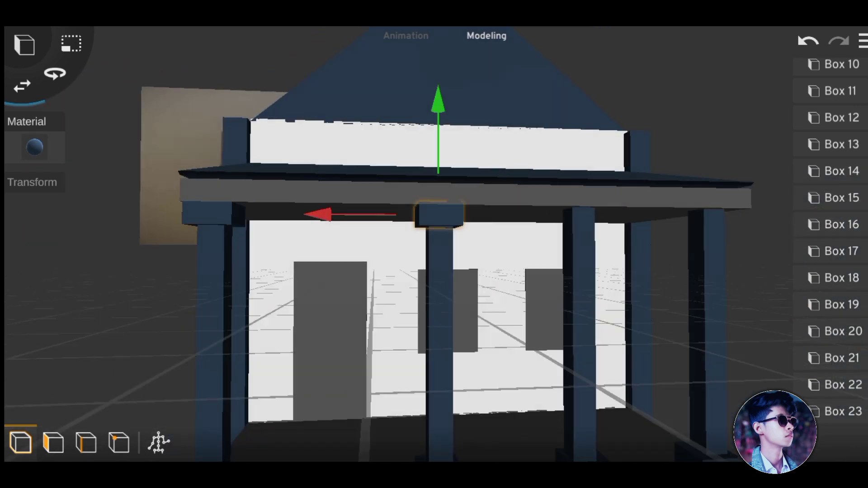
left_click(840, 358)
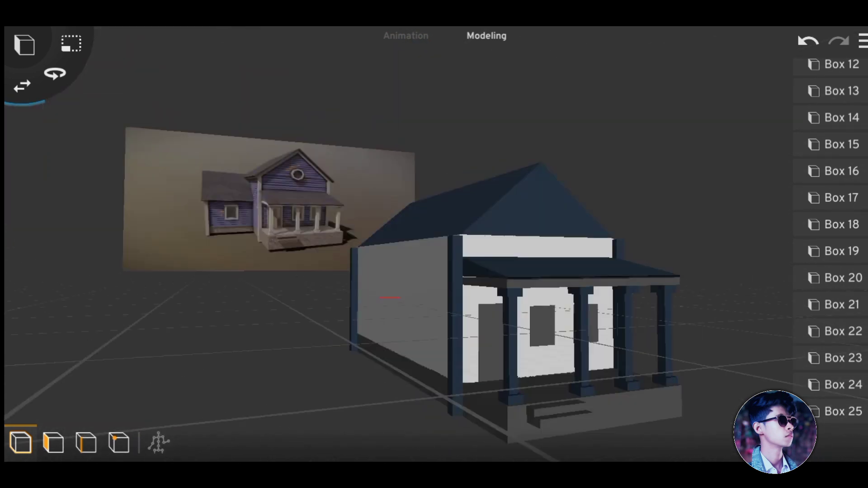
- Rotate a roof slab and give it the grey material
left_click(536, 317)
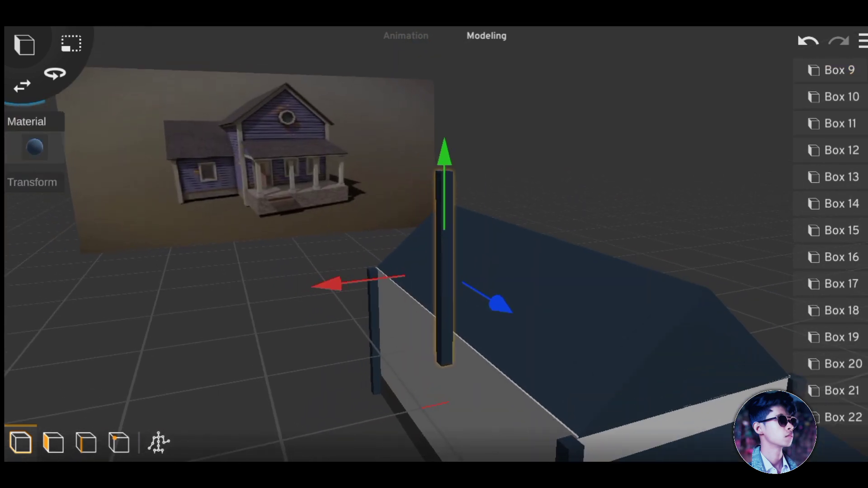
left_click(55, 73)
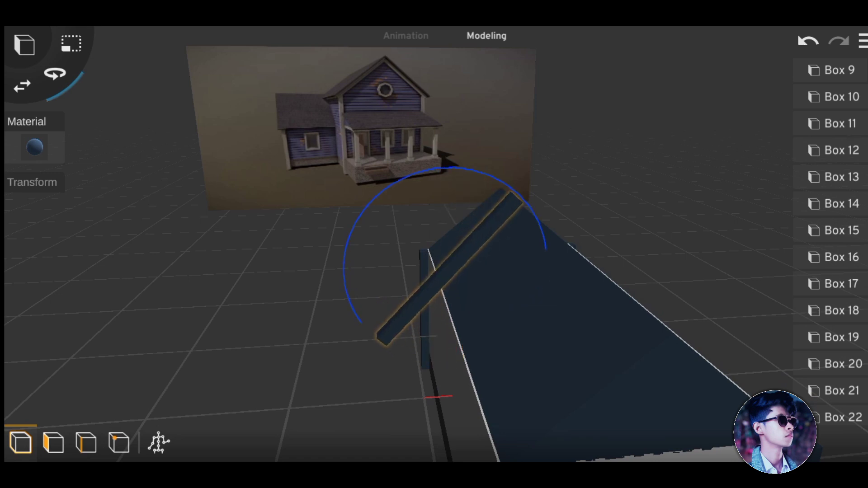
left_click(27, 122)
left_click(80, 441)
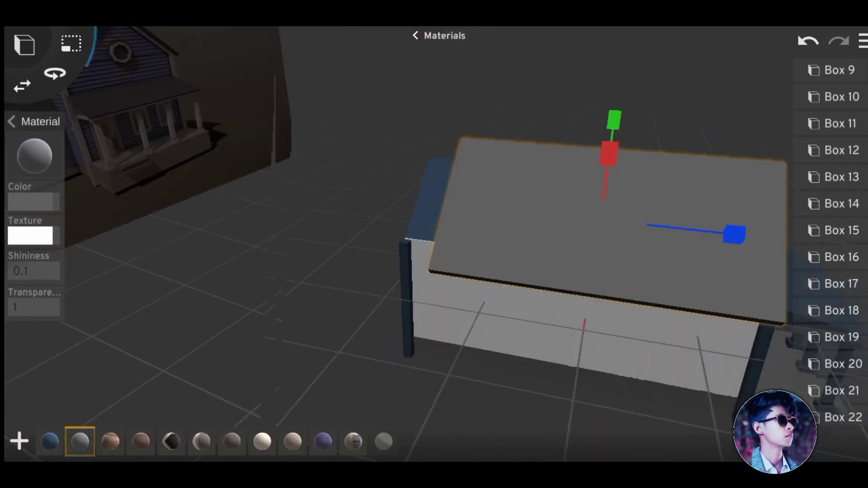
left_click_drag(452, 271, 317, 249)
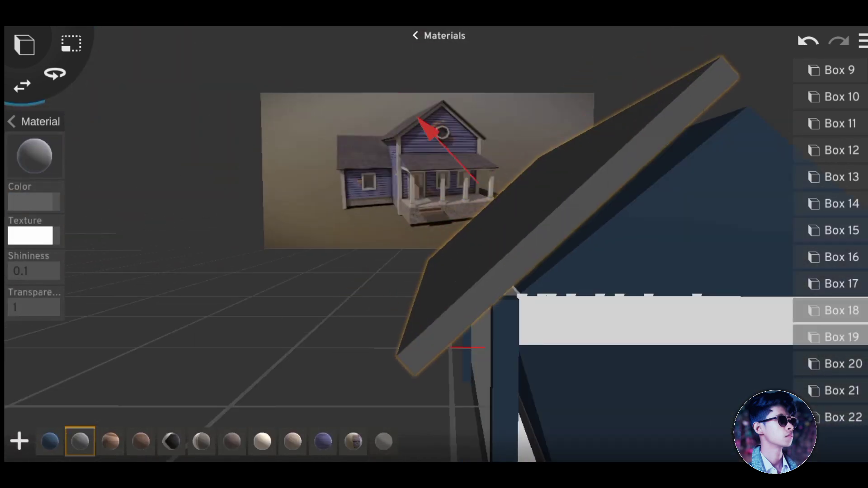
left_click_drag(452, 271, 362, 253)
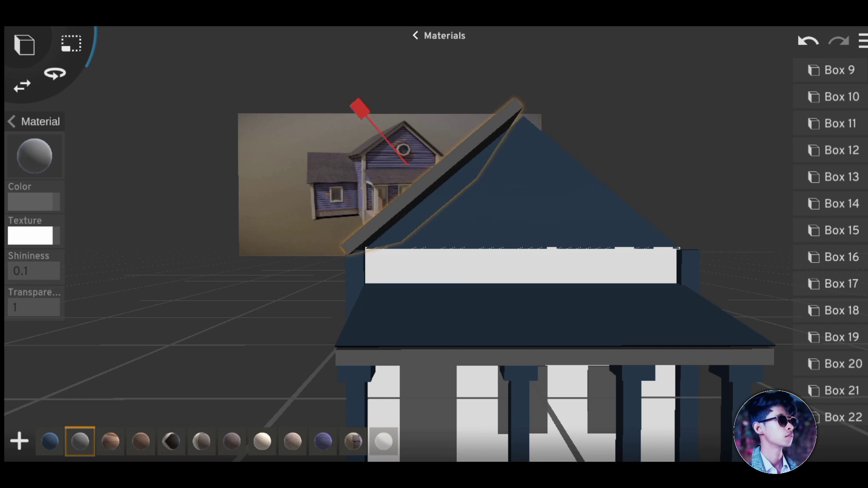
left_click_drag(452, 271, 515, 302)
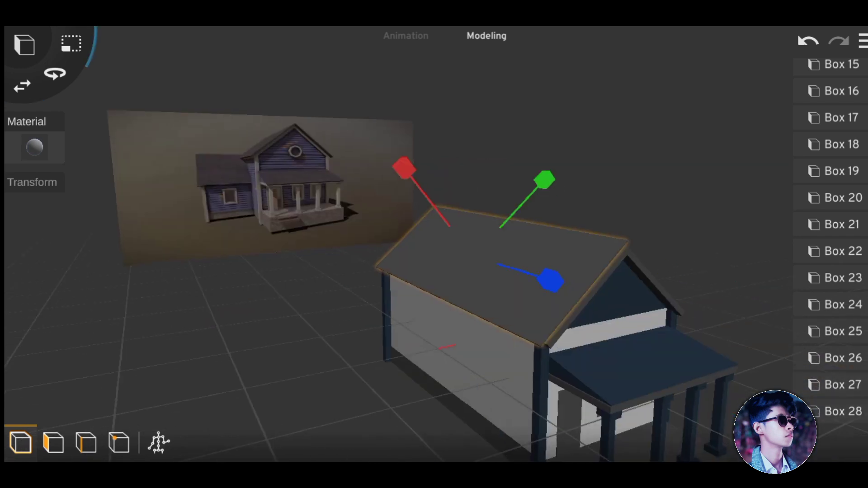
- Tilt the roof panel to a new angle along the gable edge
left_click(35, 147)
left_click(415, 36)
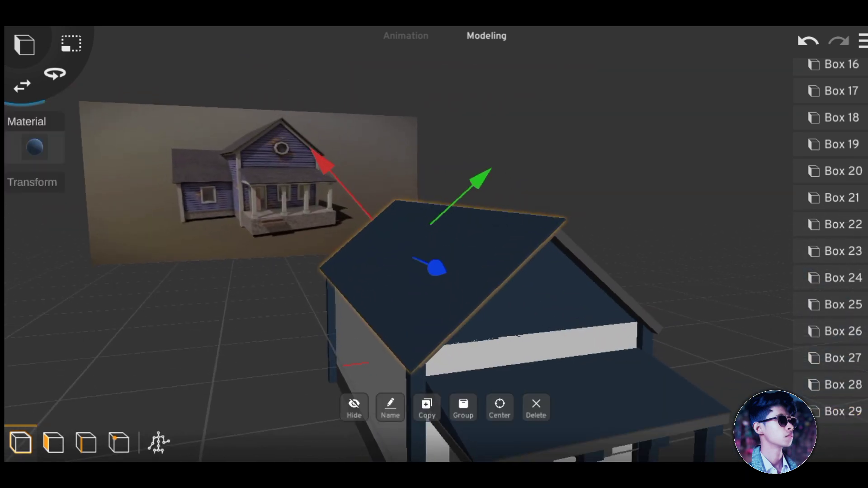
left_click(55, 73)
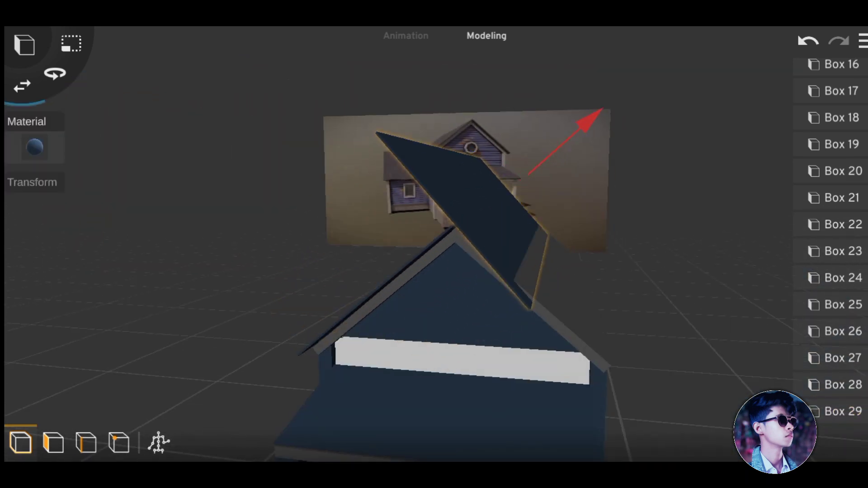
left_click_drag(547, 253, 624, 203)
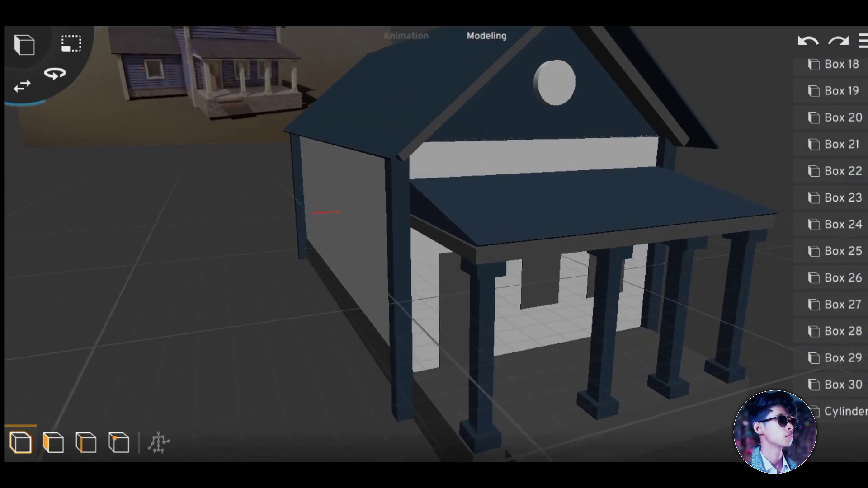
left_click(588, 212)
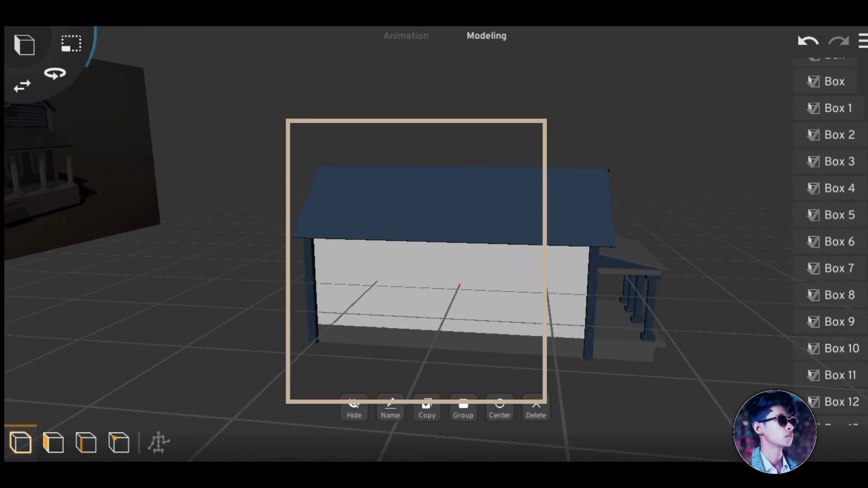
- Box-select all the house pieces and group them together
left_click_drag(287, 121, 545, 401)
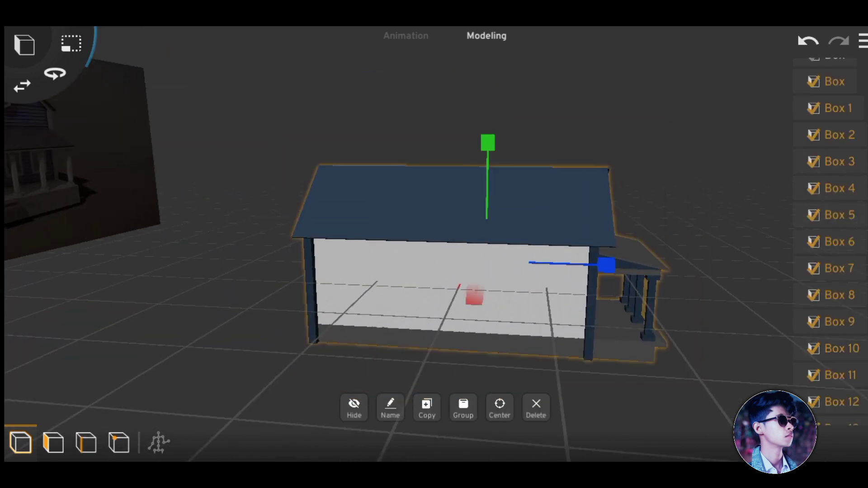
left_click(463, 407)
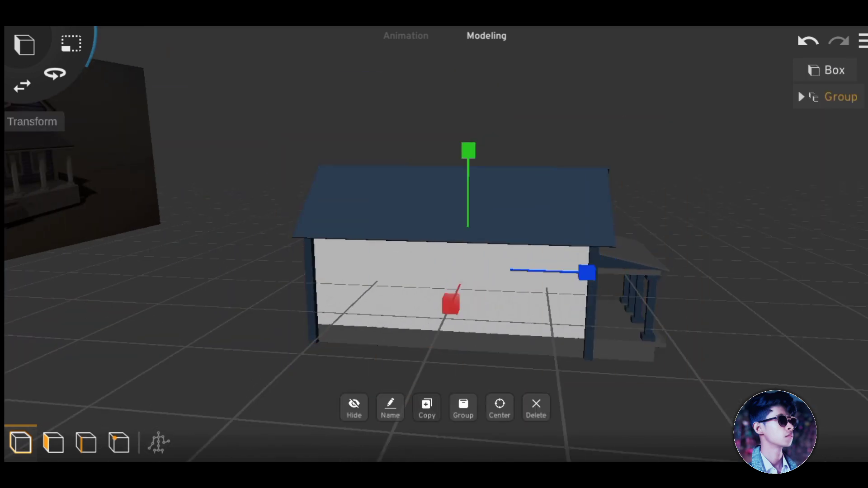
left_click_drag(406, 226, 452, 339)
left_click_drag(434, 226, 452, 293)
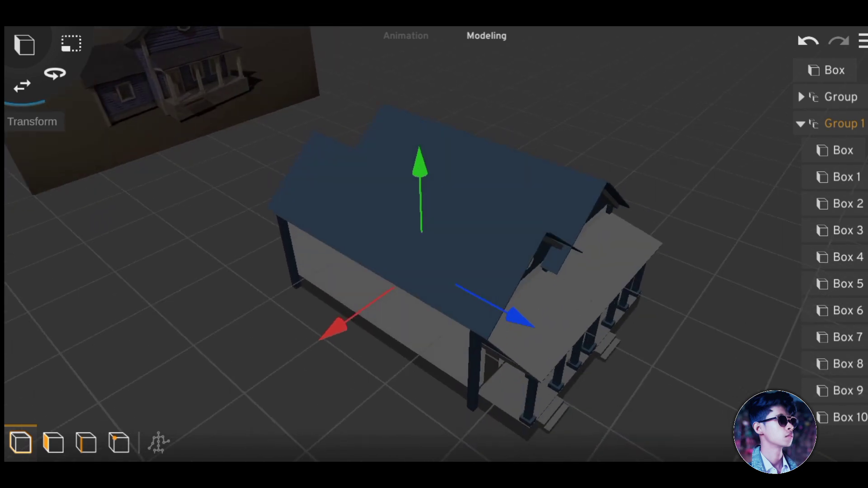
- Rotate the copied house 90° and shrink it into a smaller side wing
left_click_drag(317, 298, 406, 345)
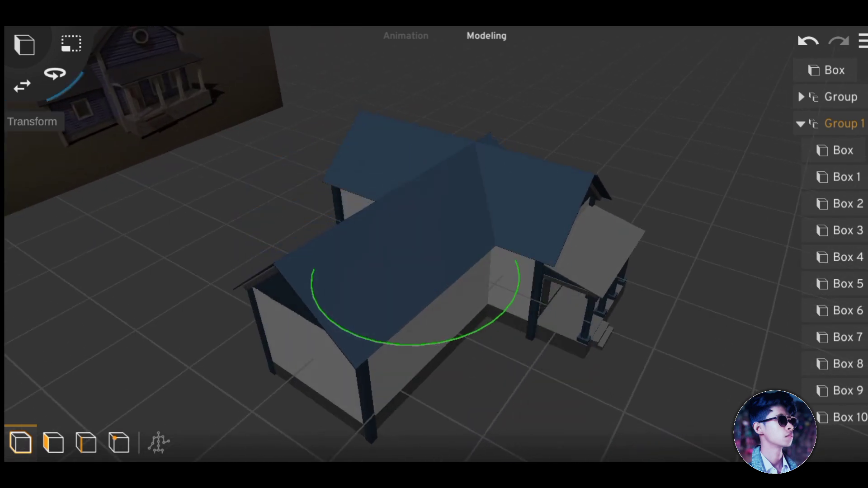
left_click_drag(517, 316, 470, 290)
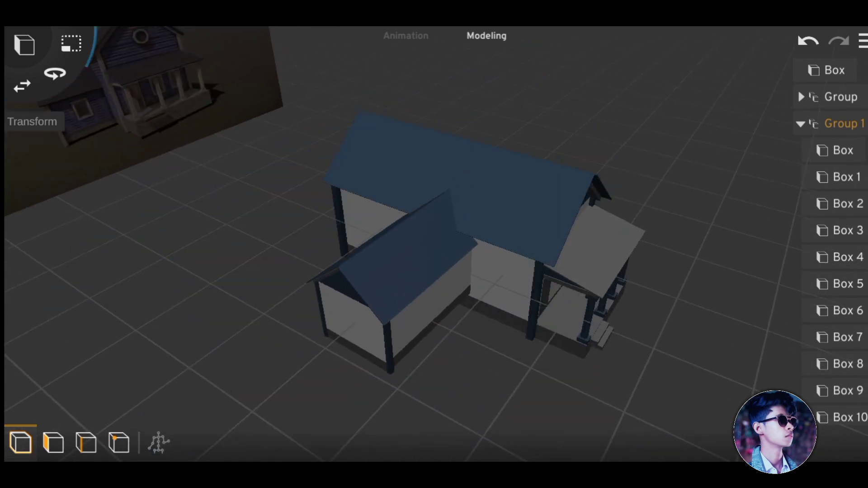
mouse_move(362, 226)
left_mouse_down()
mouse_move(443, 317)
mouse_move(434, 308)
mouse_move(497, 294)
left_mouse_up()
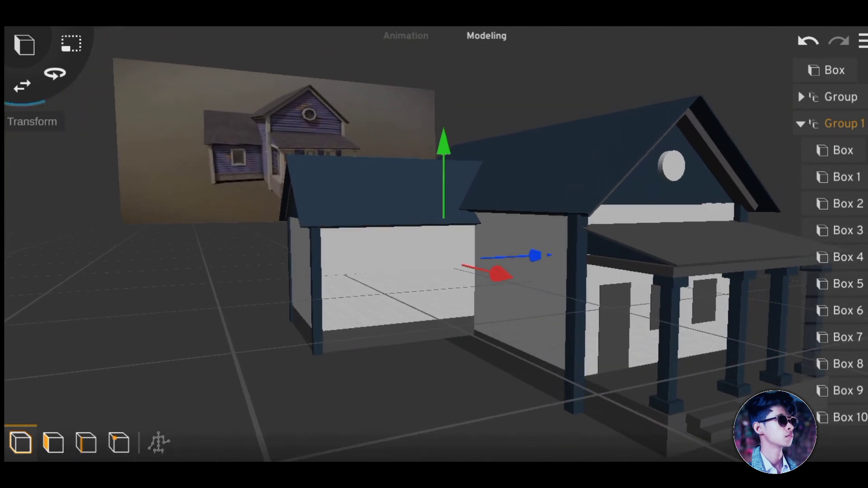
mouse_move(407, 271)
left_mouse_down()
mouse_move(434, 254)
mouse_move(452, 316)
mouse_move(497, 294)
mouse_move(361, 285)
mouse_move(452, 299)
mouse_move(388, 271)
mouse_move(316, 276)
mouse_move(343, 276)
mouse_move(371, 253)
mouse_move(344, 235)
left_mouse_up()
left_click_drag(572, 246, 289, 246)
mouse_move(407, 271)
left_mouse_down()
mouse_move(434, 290)
mouse_move(343, 271)
mouse_move(370, 262)
mouse_move(353, 280)
left_mouse_up()
left_click(456, 262)
- Delete the side wing's porch floor and its four step blocks
mouse_move(407, 271)
left_mouse_down()
mouse_move(434, 253)
mouse_move(425, 235)
left_mouse_up()
left_click(511, 361)
key("Delete")
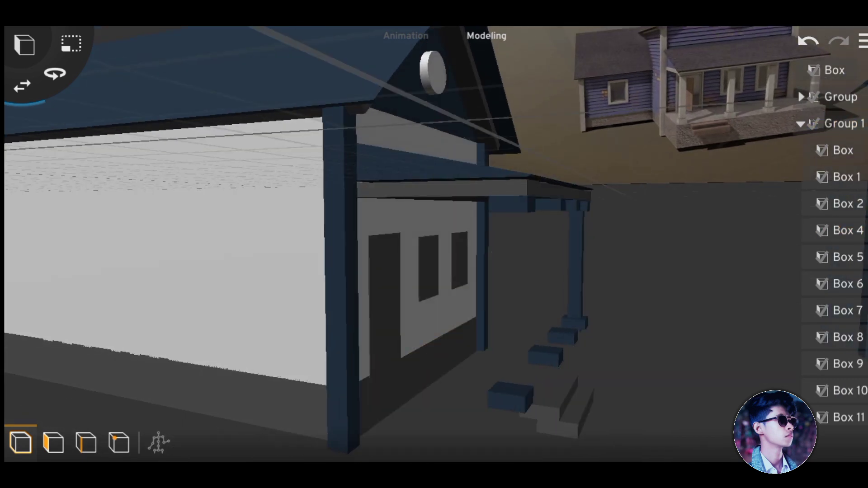
left_click(848, 230)
left_click(535, 409)
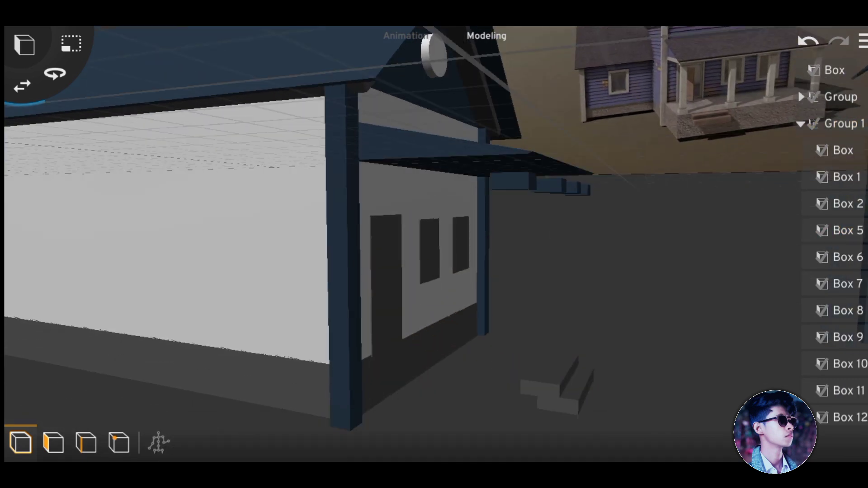
left_click_drag(407, 271, 362, 253)
scroll(836, 226, "down", 5)
left_click(535, 409)
left_click_drag(407, 271, 361, 253)
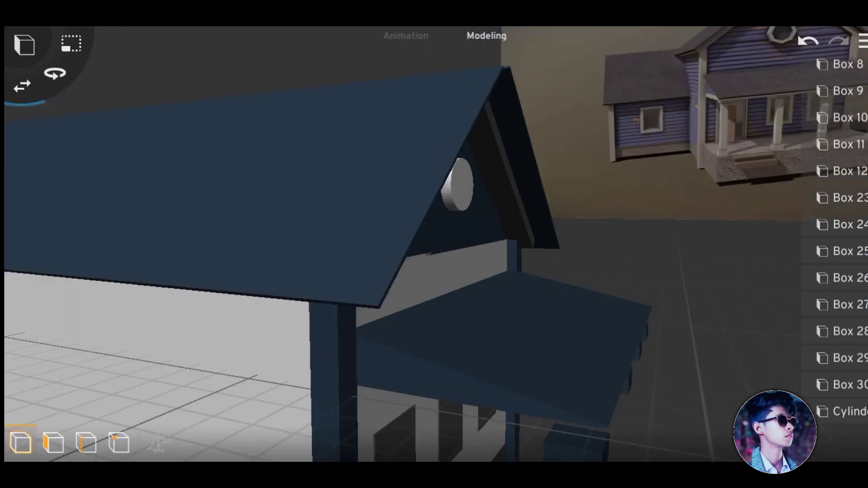
left_click(497, 379)
left_click_drag(407, 271, 433, 253)
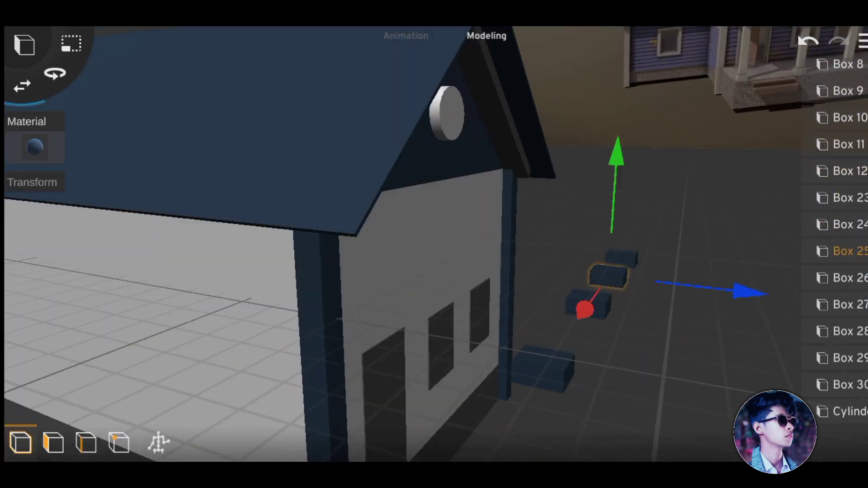
left_click(535, 409)
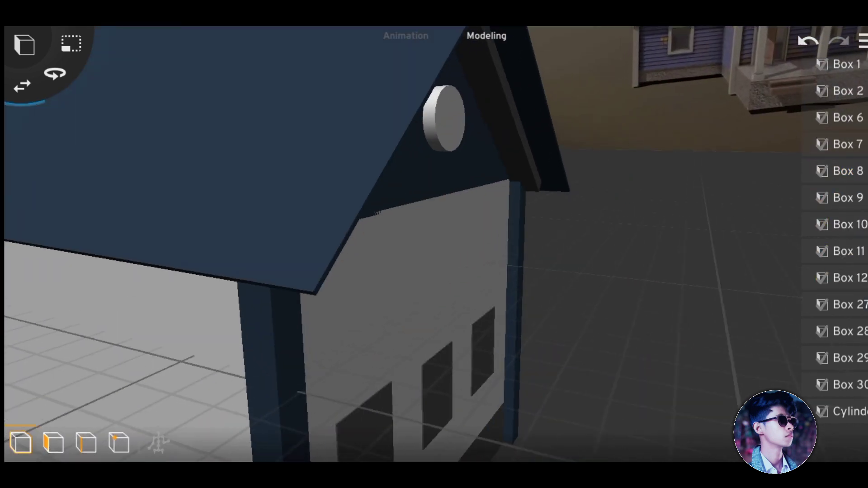
left_click_drag(407, 271, 362, 253)
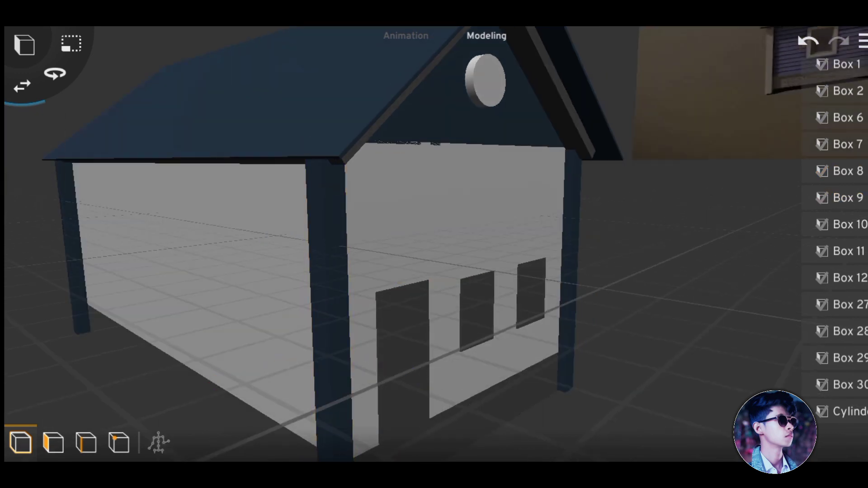
- Remove the wing's front-left pillar and small door, and move the corner post to the wall edge
left_click(462, 406)
left_click(463, 407)
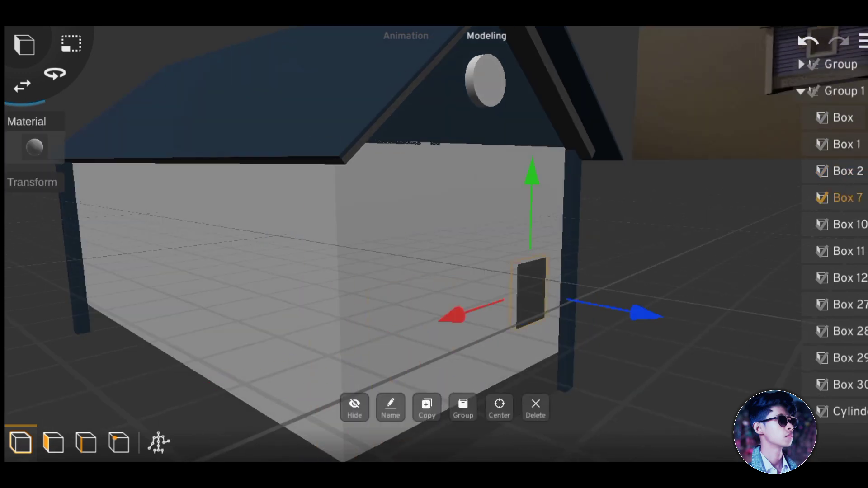
left_click(463, 406)
left_click_drag(633, 283, 736, 298)
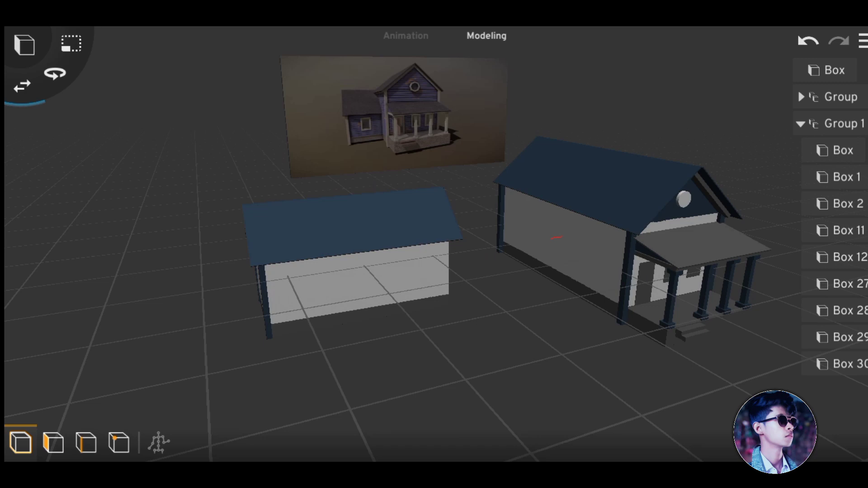
- Slide Group 1 along its move arrow until the wing meets the main house's side wall
left_click(840, 124)
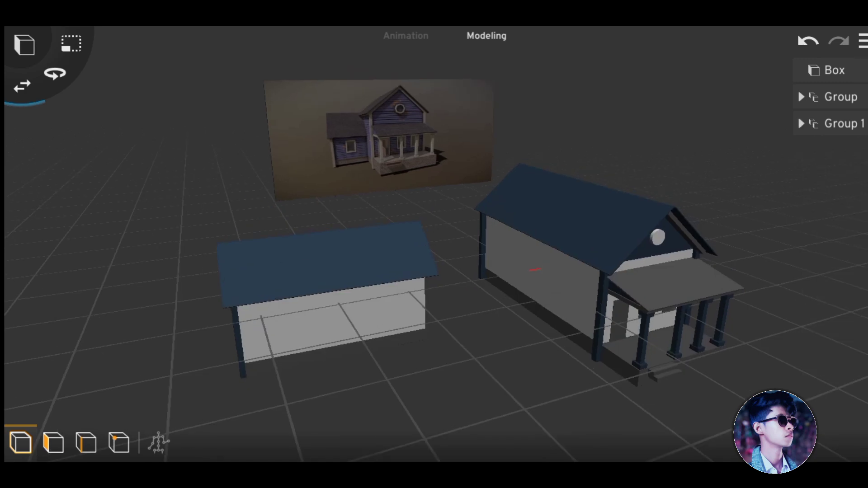
left_click_drag(447, 280, 529, 268)
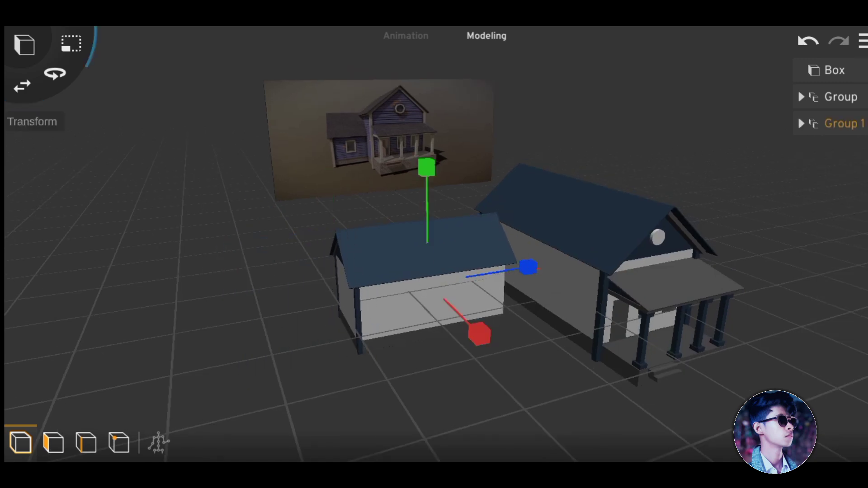
scroll(467, 226, "up", 10)
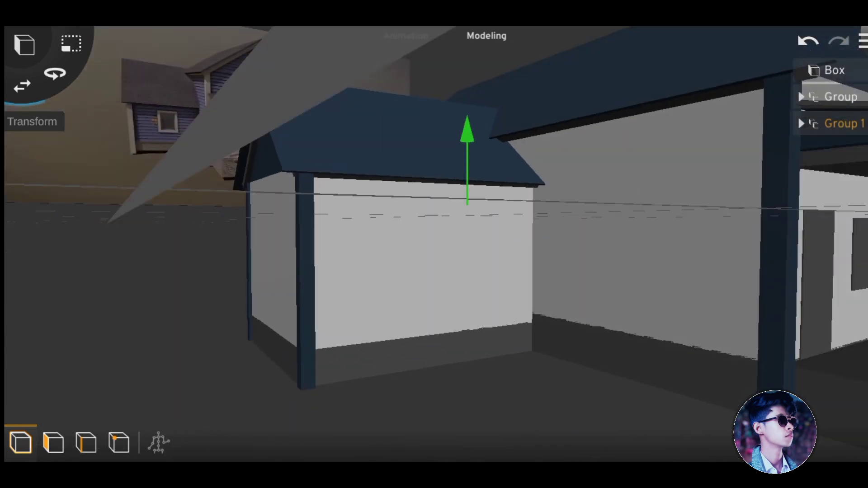
left_click_drag(362, 271, 452, 235)
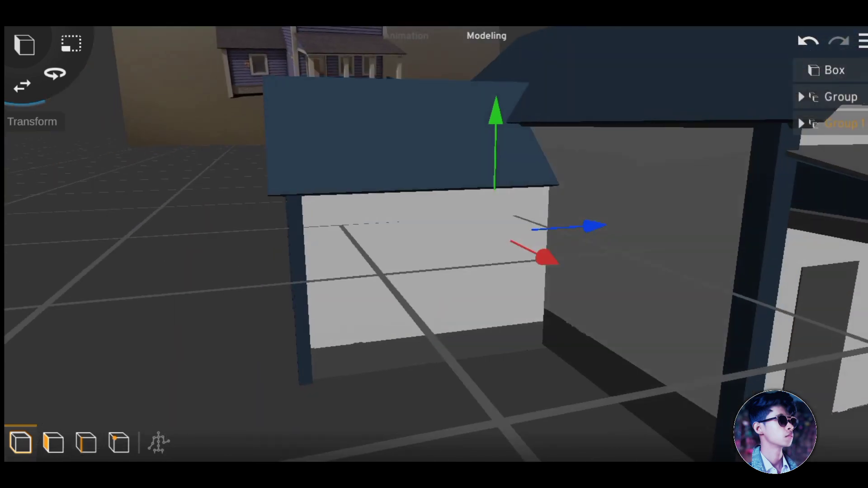
left_click(180, 338)
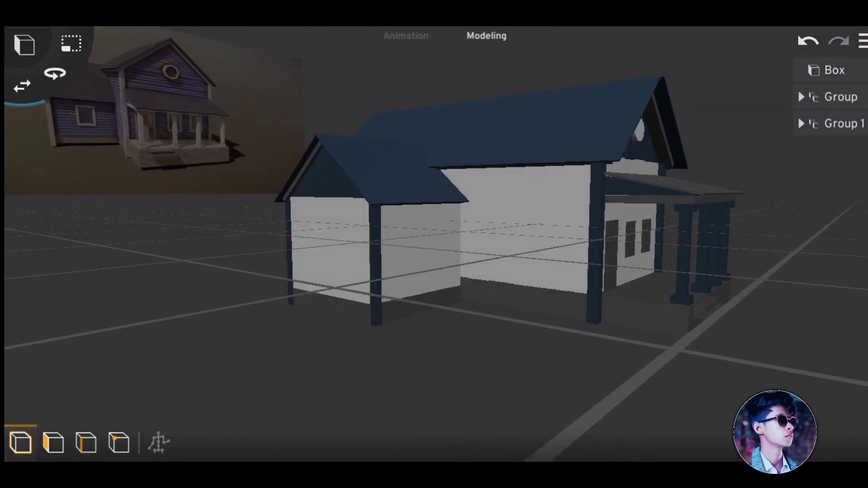
left_click_drag(316, 271, 452, 254)
mouse_move(316, 271)
left_mouse_down()
mouse_move(452, 271)
mouse_move(452, 262)
left_mouse_up()
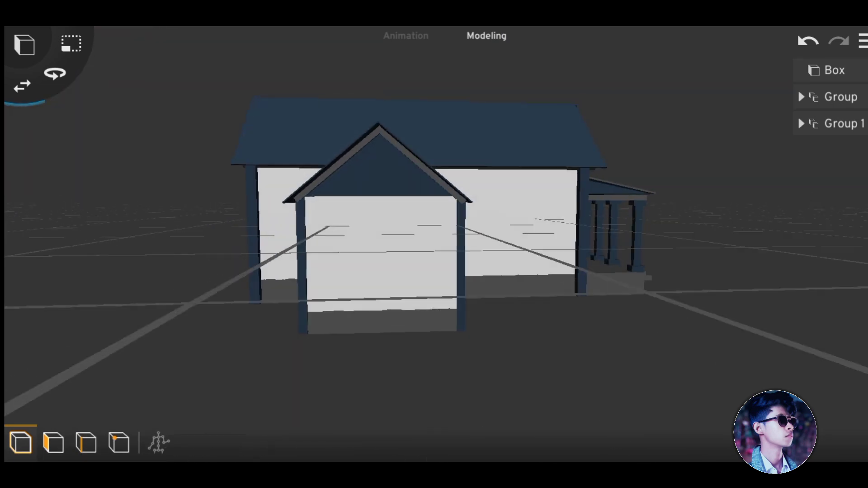
scroll(434, 244, "up", 3)
scroll(434, 244, "up", 5)
scroll(434, 244, "down", 5)
- Inspect the wing's roof panel, corner post and white wall panel from several angles
left_click(583, 180)
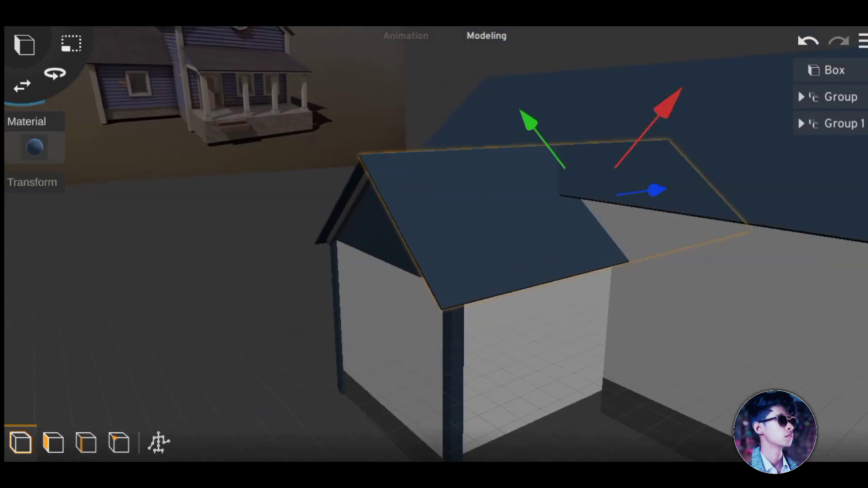
left_click_drag(362, 271, 452, 253)
scroll(434, 244, "up", 3)
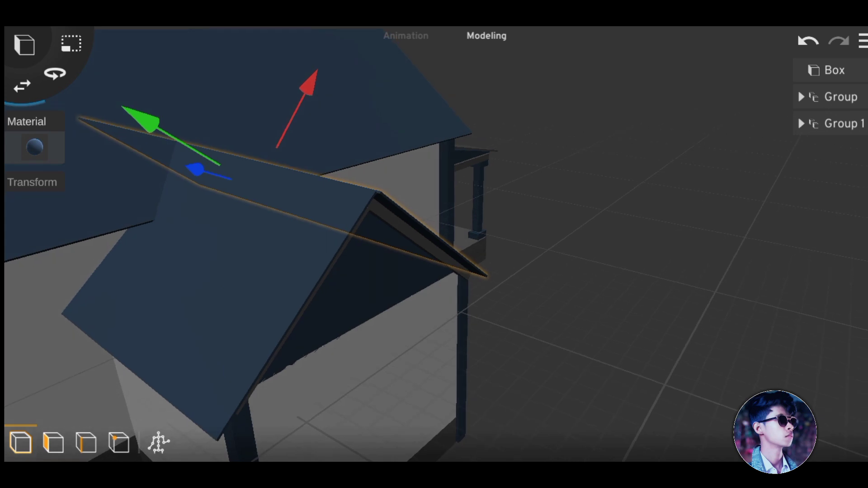
mouse_move(587, 316)
left_mouse_down()
mouse_move(497, 294)
mouse_move(520, 271)
left_mouse_up()
left_click(633, 362)
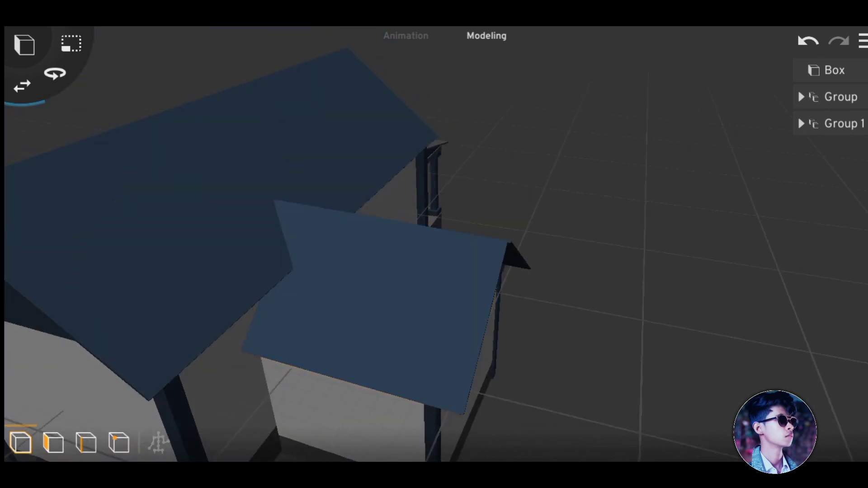
mouse_move(587, 316)
left_mouse_down()
mouse_move(452, 271)
mouse_move(452, 293)
mouse_move(362, 280)
left_mouse_up()
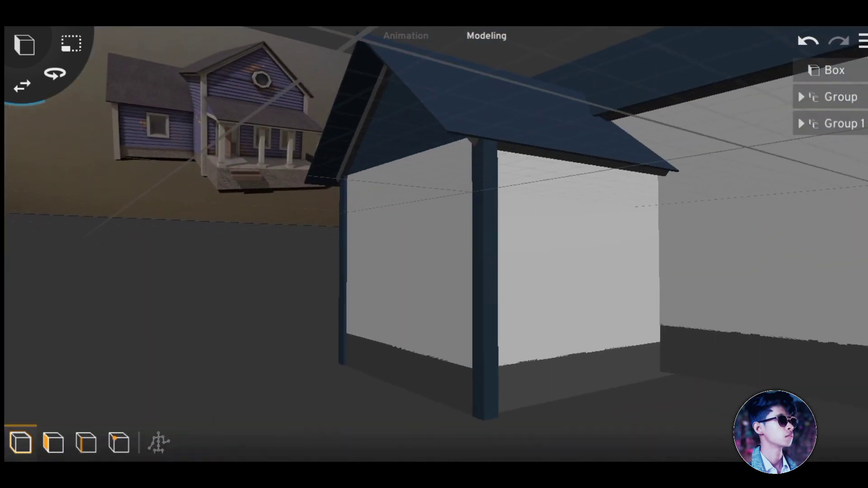
left_click(459, 281)
mouse_move(588, 316)
left_mouse_down()
mouse_move(339, 299)
mouse_move(452, 317)
mouse_move(407, 308)
left_mouse_up()
left_click(379, 253)
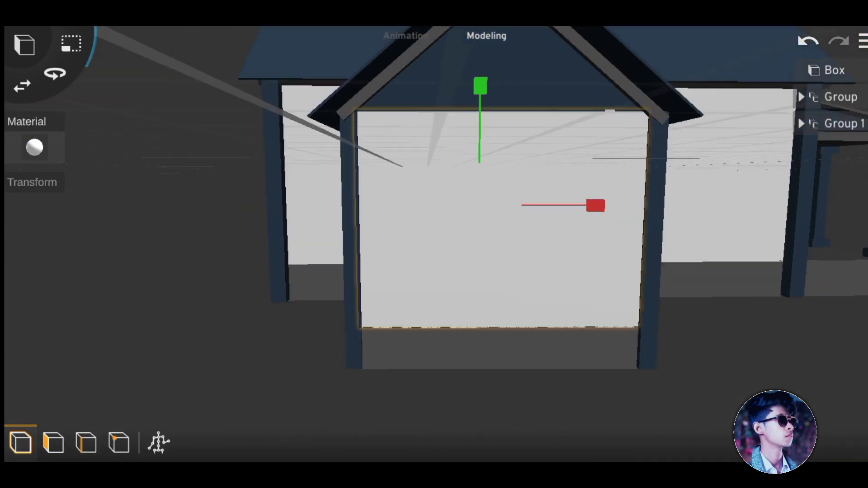
left_click(353, 226)
- Orbit to face the porch, then select the porch base to edit its material
mouse_move(497, 272)
left_mouse_down()
mouse_move(407, 271)
mouse_move(452, 293)
mouse_move(362, 280)
left_mouse_up()
left_click_drag(587, 316, 338, 303)
left_click_drag(542, 280, 452, 281)
left_click(519, 357)
left_click(35, 156)
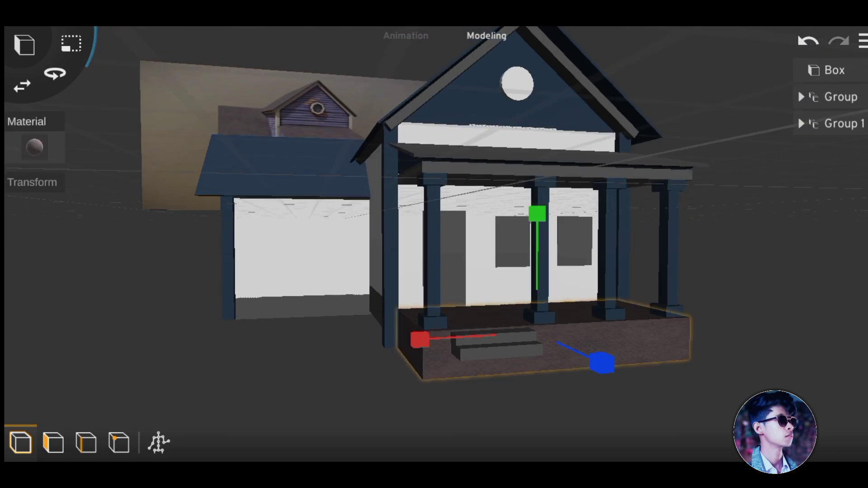
- Give the porch base a stone texture and the porch roof brown shingles
left_click(292, 442)
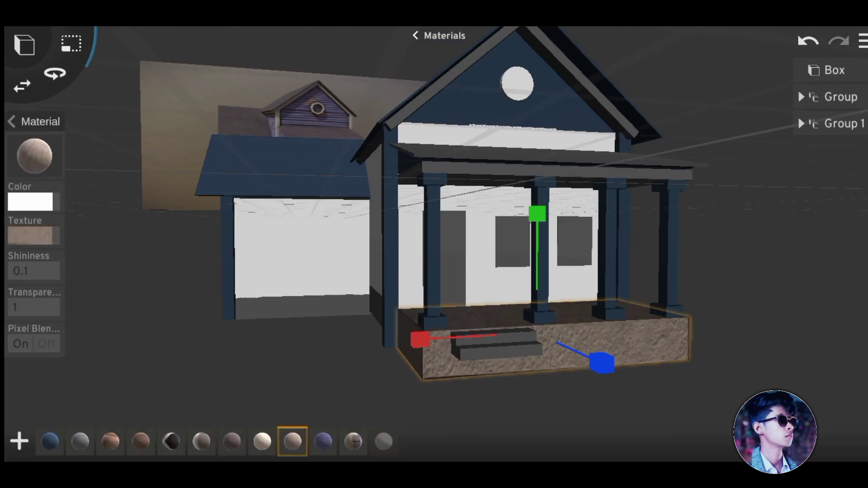
left_click(438, 36)
mouse_move(452, 271)
left_mouse_down()
mouse_move(452, 316)
mouse_move(430, 316)
left_mouse_up()
left_click(587, 235)
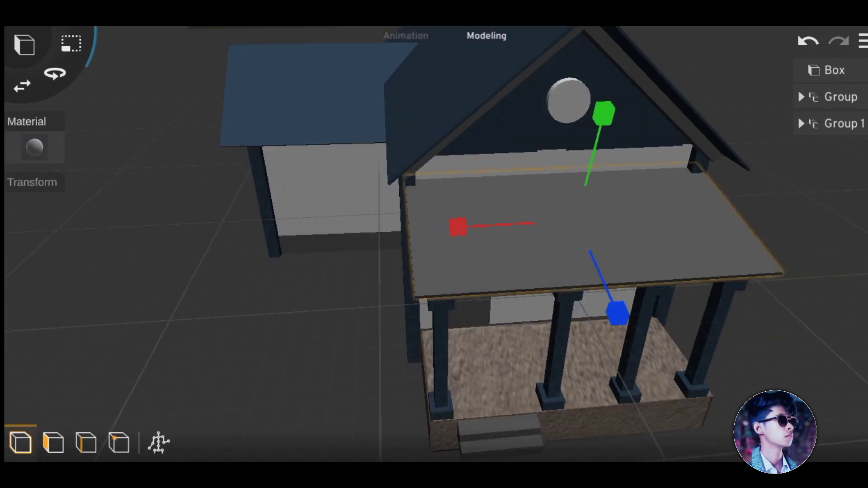
left_click(32, 146)
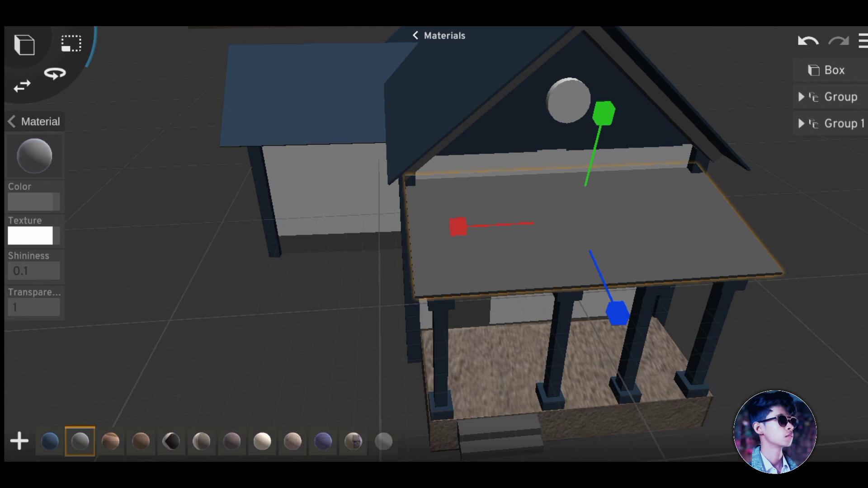
left_click(110, 442)
left_click(439, 35)
- Apply brown shingles to the main roof and the second blue roof panel
left_click_drag(362, 271, 542, 293)
left_click(407, 248)
left_click(34, 147)
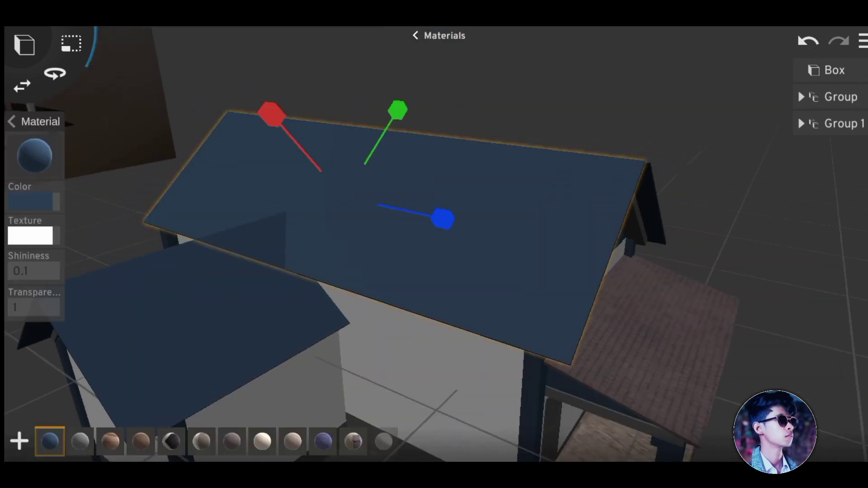
left_click(110, 441)
left_click(438, 35)
mouse_move(406, 271)
left_mouse_down()
mouse_move(542, 226)
mouse_move(497, 203)
left_mouse_up()
left_click(587, 293)
left_click(35, 146)
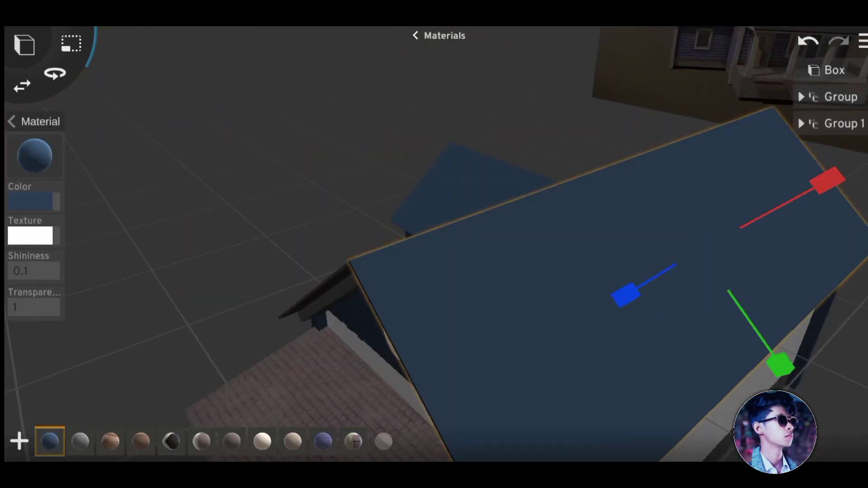
left_click(139, 439)
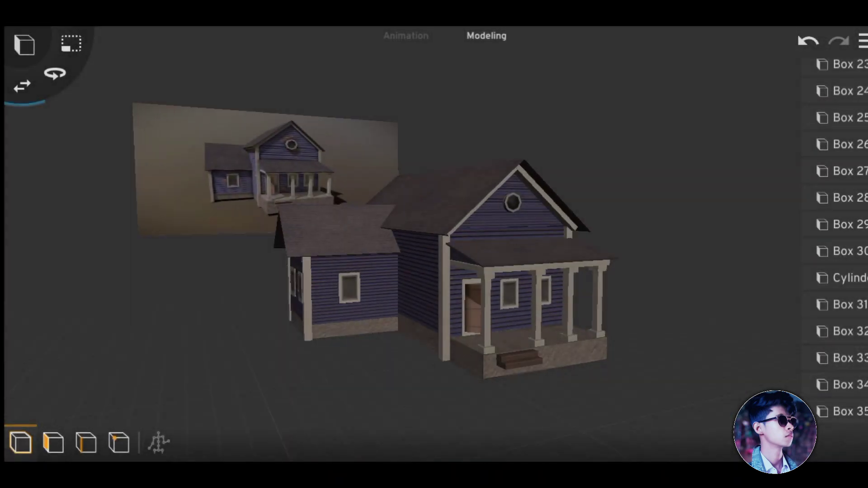
- Add a light and make it a Sun with shadow strength 0.66
left_click(272, 158)
left_click_drag(542, 294, 384, 262)
mouse_move(542, 316)
left_mouse_down()
mouse_move(452, 294)
mouse_move(429, 271)
left_mouse_up()
left_click(226, 384)
left_click(107, 39)
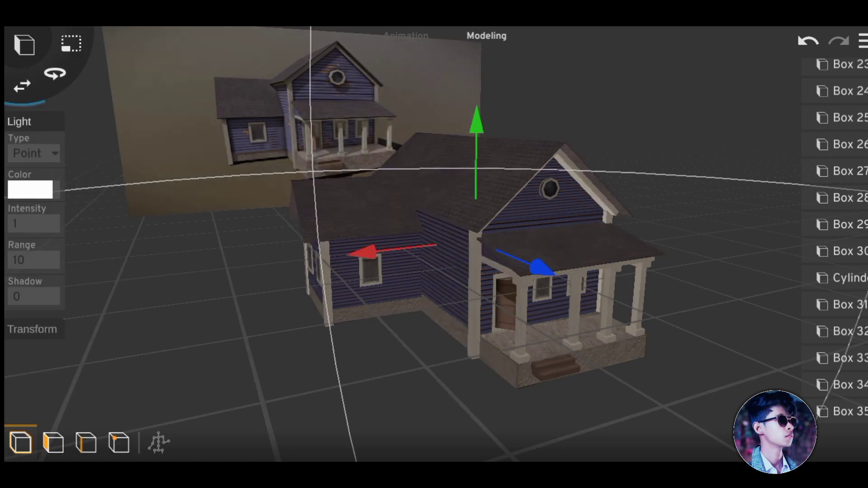
left_click_drag(497, 316, 407, 316)
left_click(34, 152)
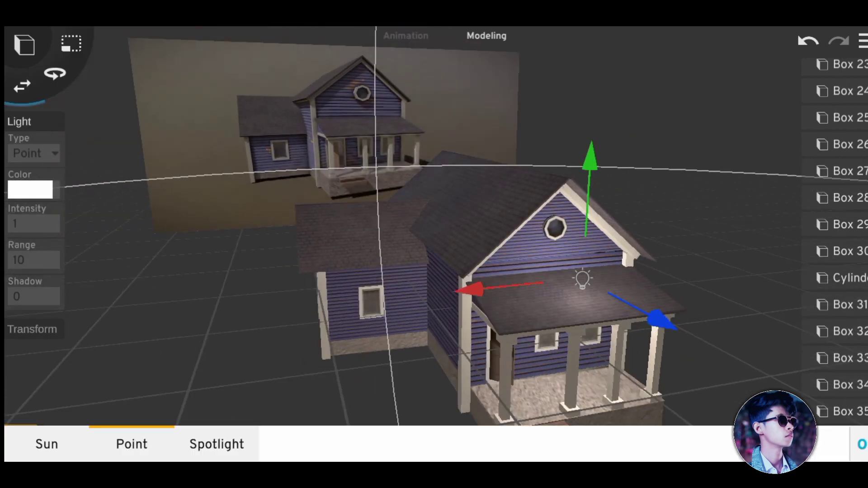
left_click(46, 443)
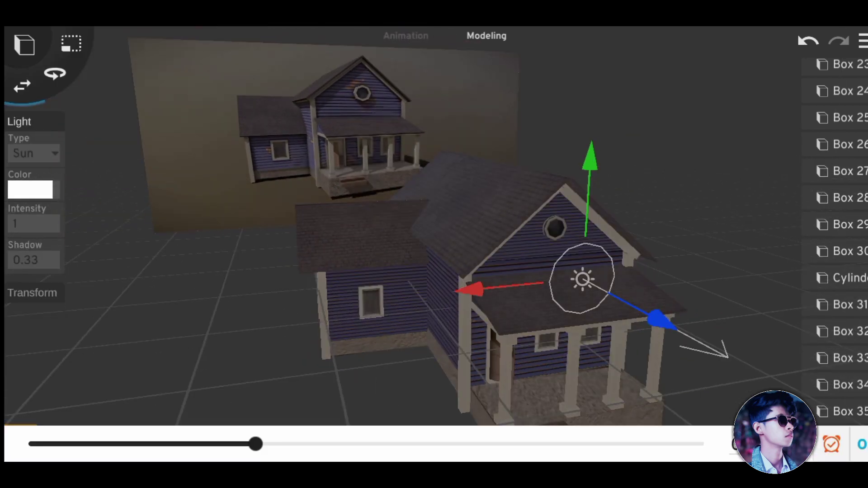
left_click_drag(353, 444, 474, 444)
- Rotate the sun so its light and shadows fall across the house
left_click(55, 73)
left_click_drag(633, 339, 542, 317)
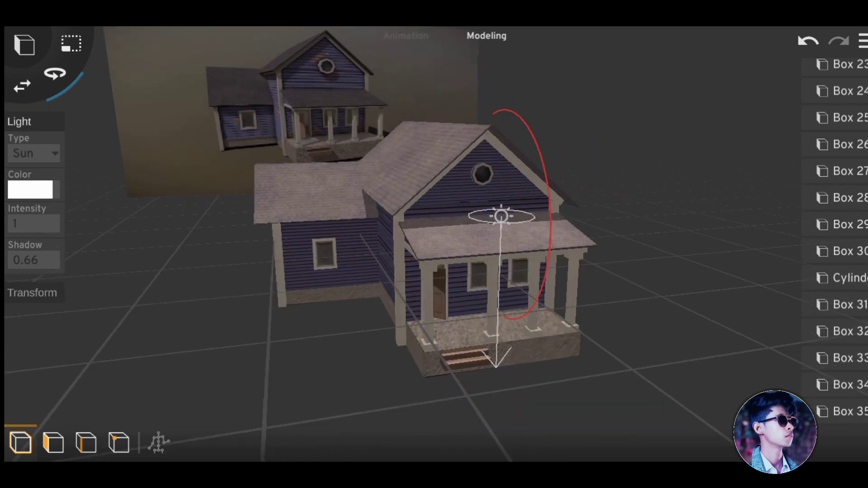
left_click_drag(633, 362, 565, 352)
left_click_drag(547, 204, 574, 253)
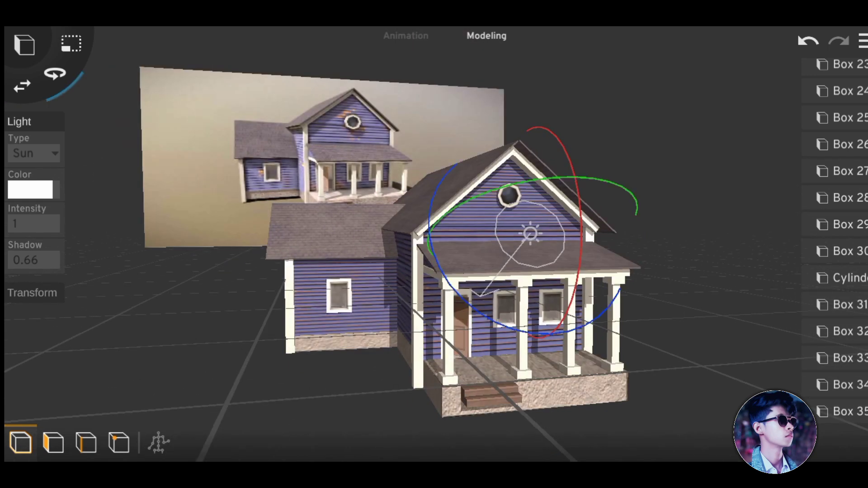
left_click_drag(678, 339, 610, 334)
left_click_drag(633, 195, 626, 271)
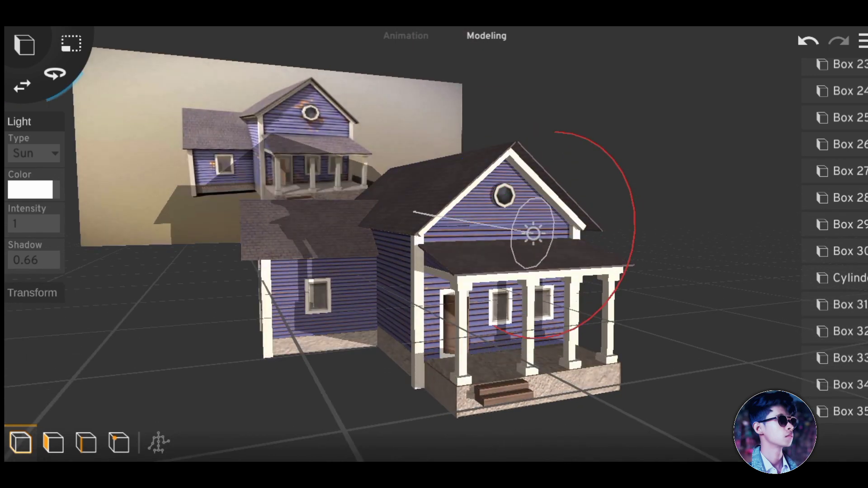
left_click_drag(633, 217, 623, 289)
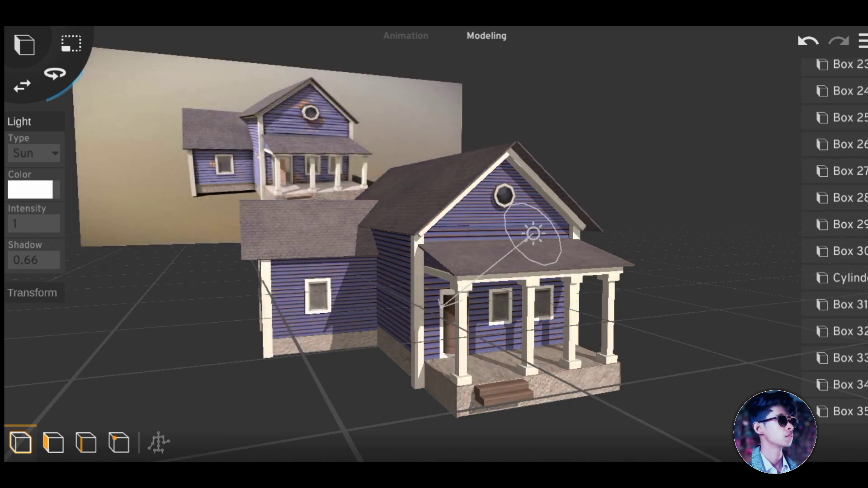
left_click_drag(655, 181, 723, 189)
mouse_move(632, 226)
left_mouse_down()
mouse_move(587, 226)
mouse_move(669, 235)
left_mouse_up()
scroll(836, 244, "up", 3)
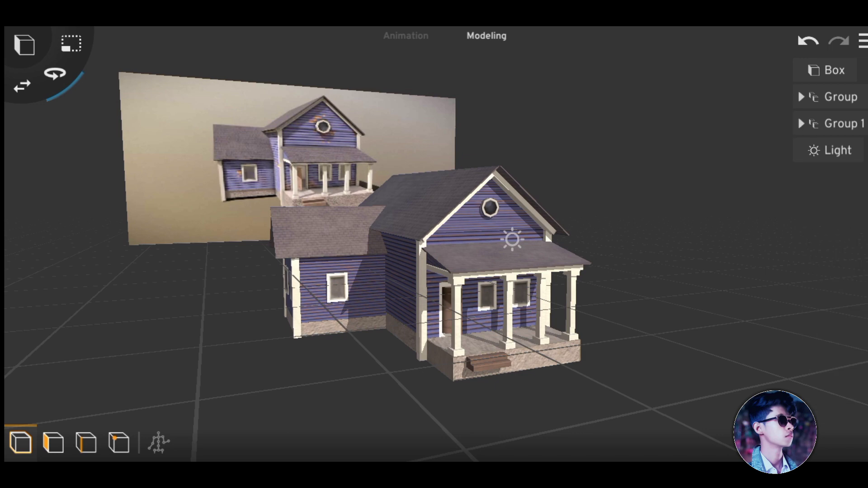
- Select the house Group and orbit to a frontal view of the finished house
left_click(847, 97)
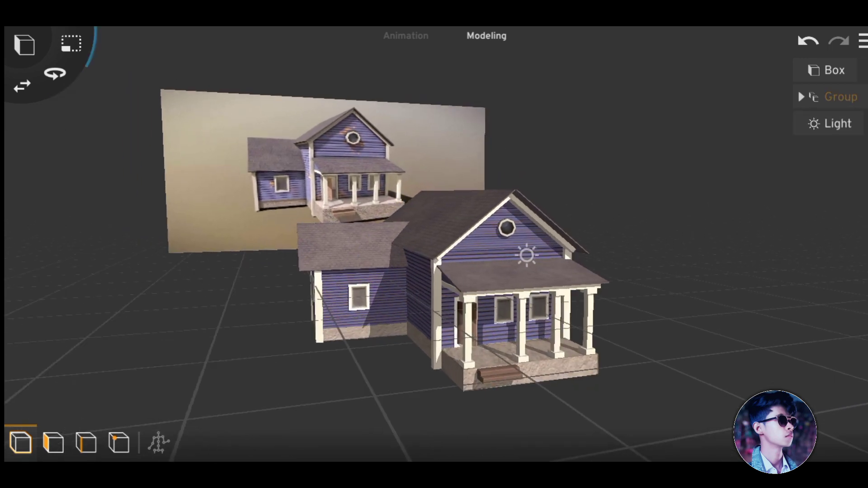
scroll(434, 244, "up", 5)
left_click_drag(407, 226, 506, 231)
mouse_move(434, 244)
left_mouse_down()
mouse_move(515, 244)
mouse_move(407, 246)
mouse_move(439, 271)
mouse_move(461, 244)
mouse_move(488, 244)
mouse_move(470, 253)
mouse_move(406, 253)
mouse_move(470, 253)
mouse_move(479, 244)
mouse_move(425, 248)
mouse_move(406, 271)
left_mouse_up()
scroll(434, 244, "up", 3)
scroll(434, 244, "down", 2)
scroll(433, 244, "up", 2)
scroll(433, 244, "down", 2)
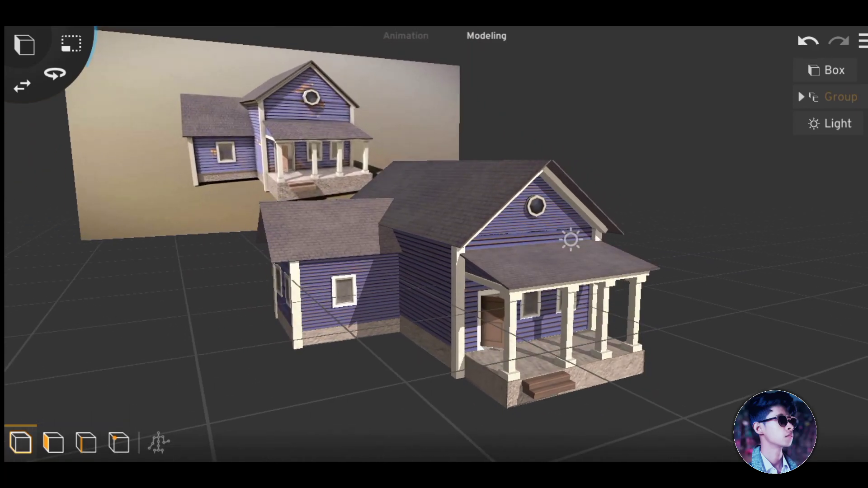